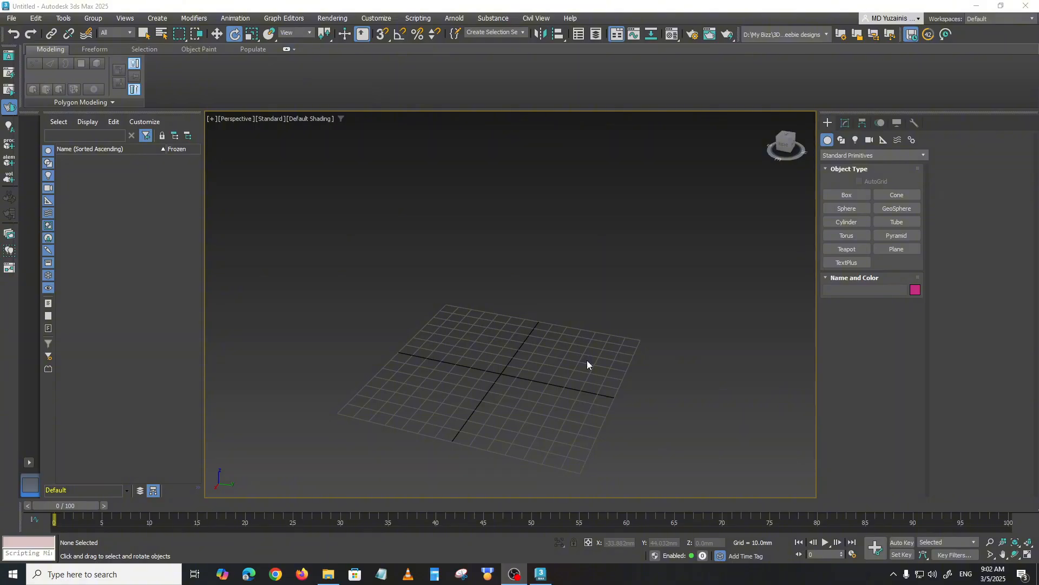
Create a flat box about 170 mm long, 67 mm wide and 6 mm high across the grid in the perspective view
middle_drag(563, 370, 563, 355)
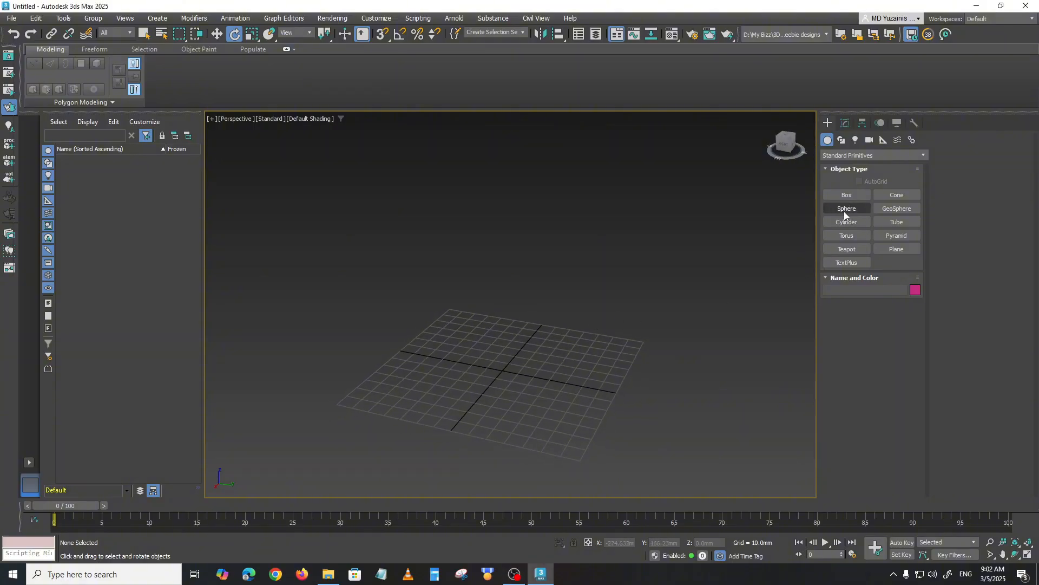
click(847, 195)
alt+middle_drag(504, 360, 499, 375)
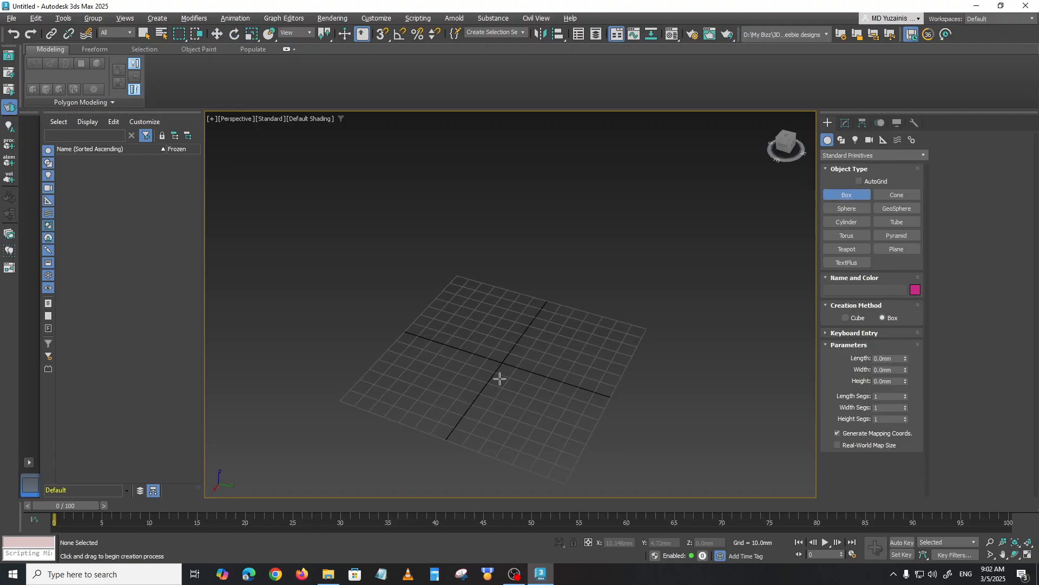
drag(414, 301, 620, 447)
click(620, 440)
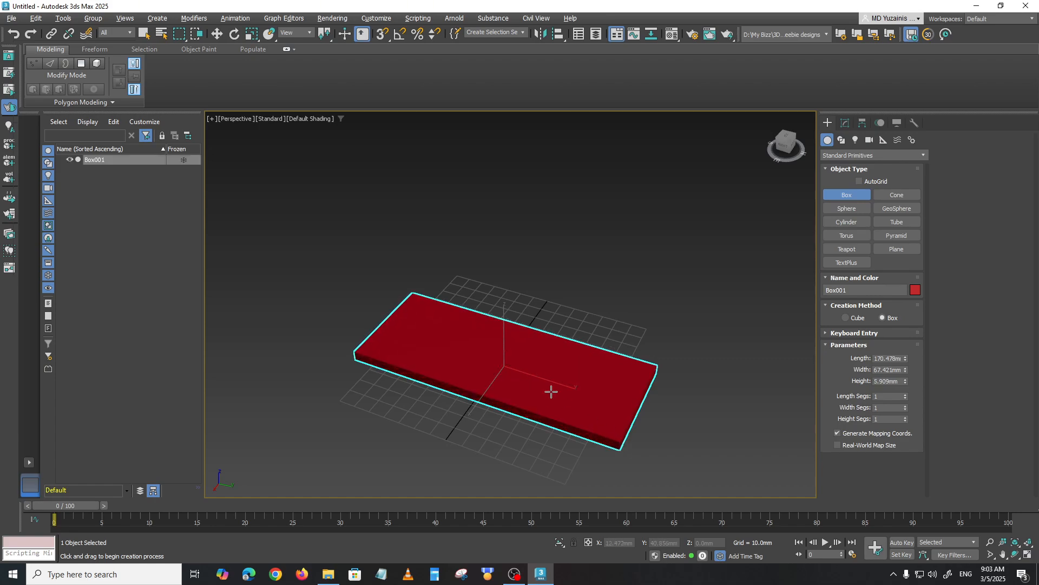
right_click(552, 391)
Raise the flat box straight up along Z to about 48 mm above the grid
alt+middle_drag(525, 386, 499, 359)
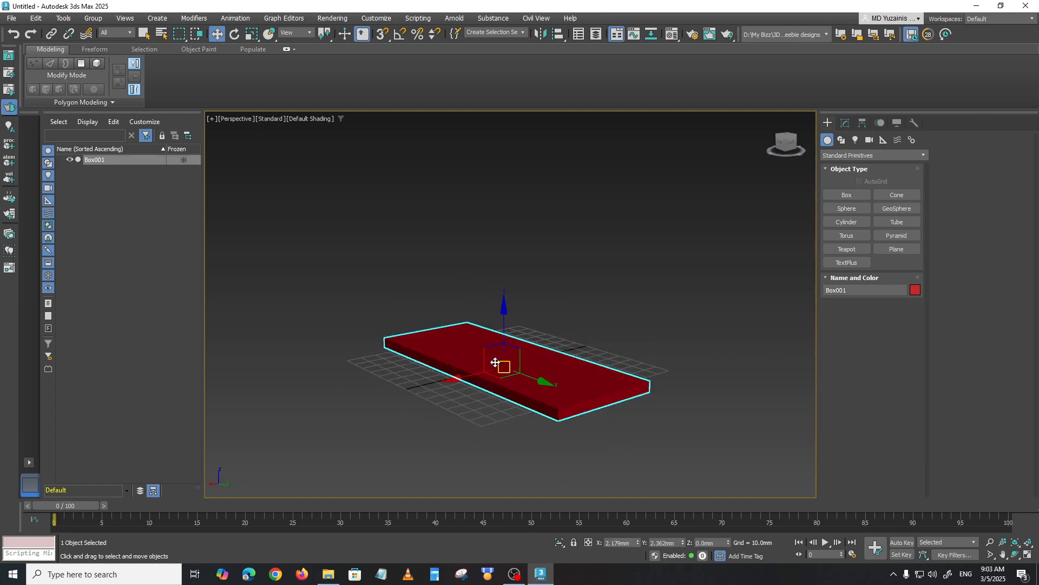
drag(504, 323, 504, 262)
mouse_move(504, 263)
alt+middle_down()
mouse_move(510, 376)
mouse_move(543, 364)
mouse_move(543, 378)
mouse_move(505, 258)
alt+middle_up()
drag(505, 258, 504, 247)
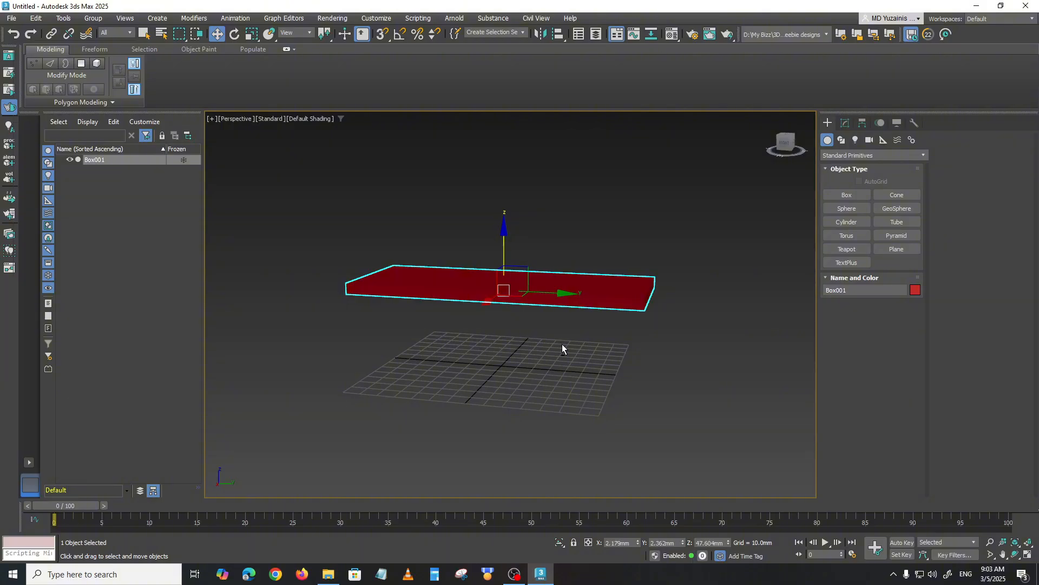
alt+middle_drag(563, 348, 562, 305)
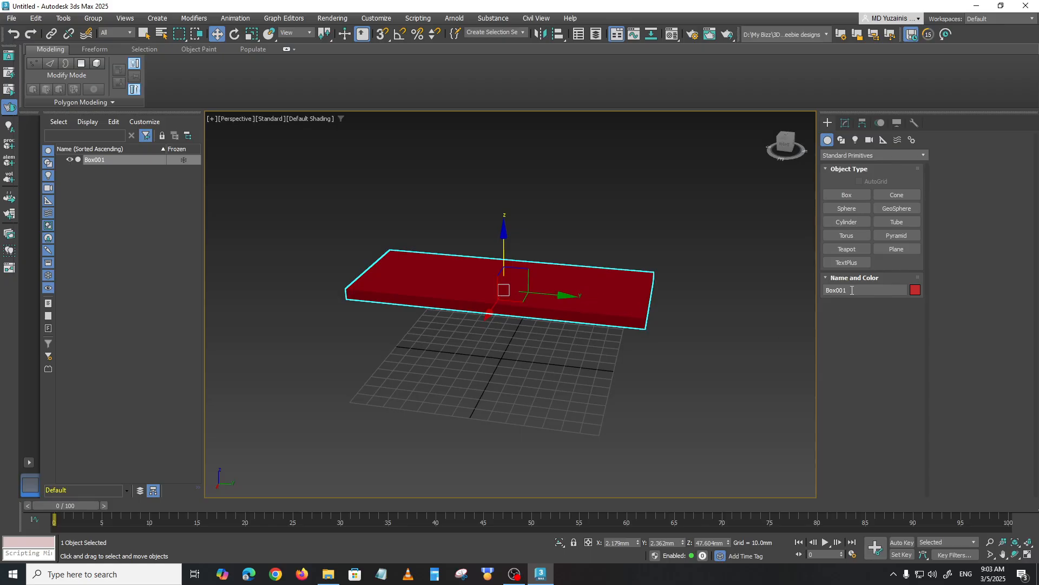
Rename the flat box as table top
drag(852, 290, 779, 289)
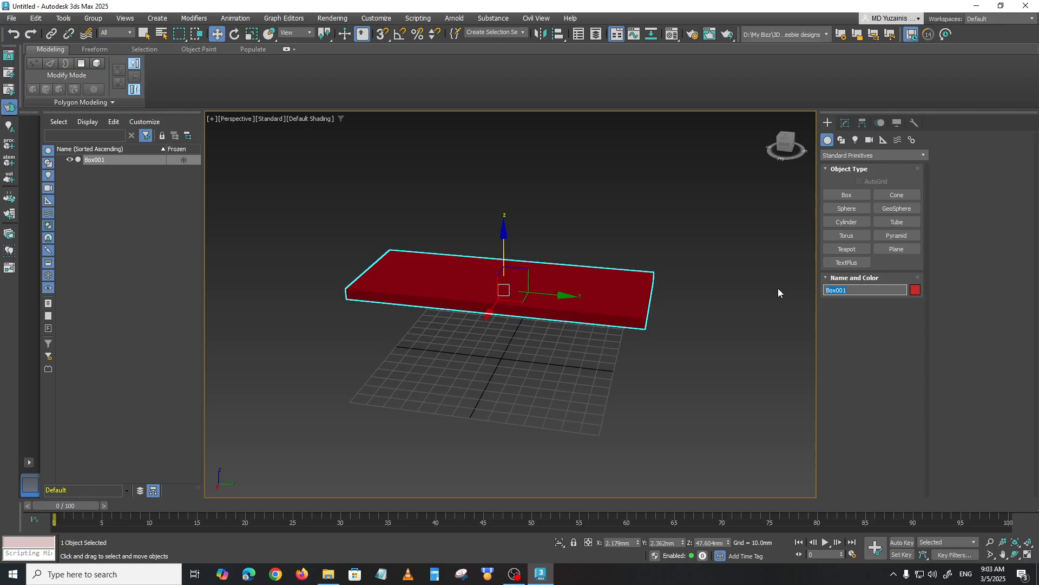
text(table top)
key(Return)
click(661, 347)
alt+middle_drag(784, 301, 674, 313)
Change the table top's object color to a pale yellow-green from the basic 3ds Max palette and deselect it
click(617, 306)
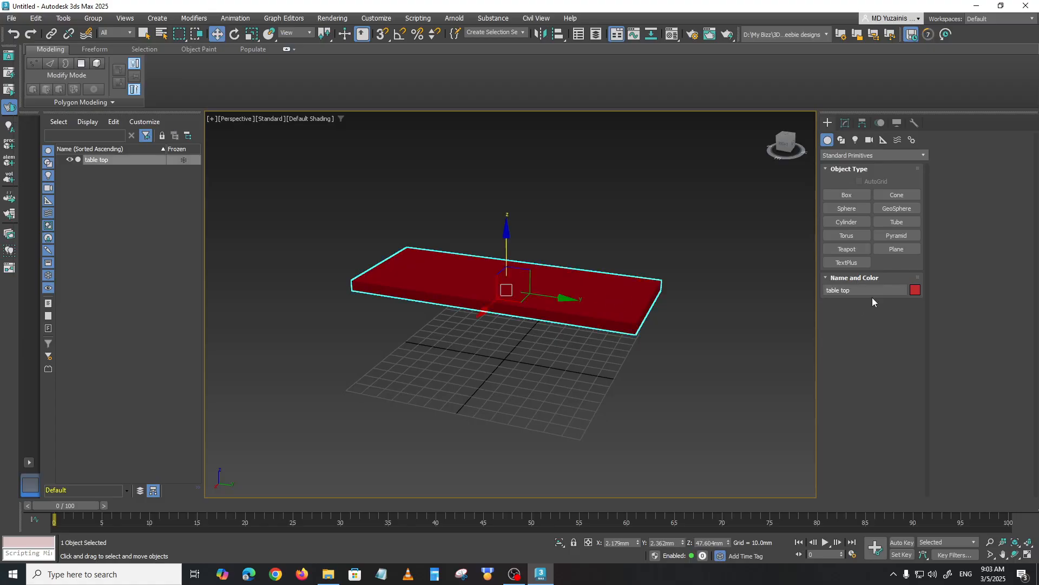
click(915, 291)
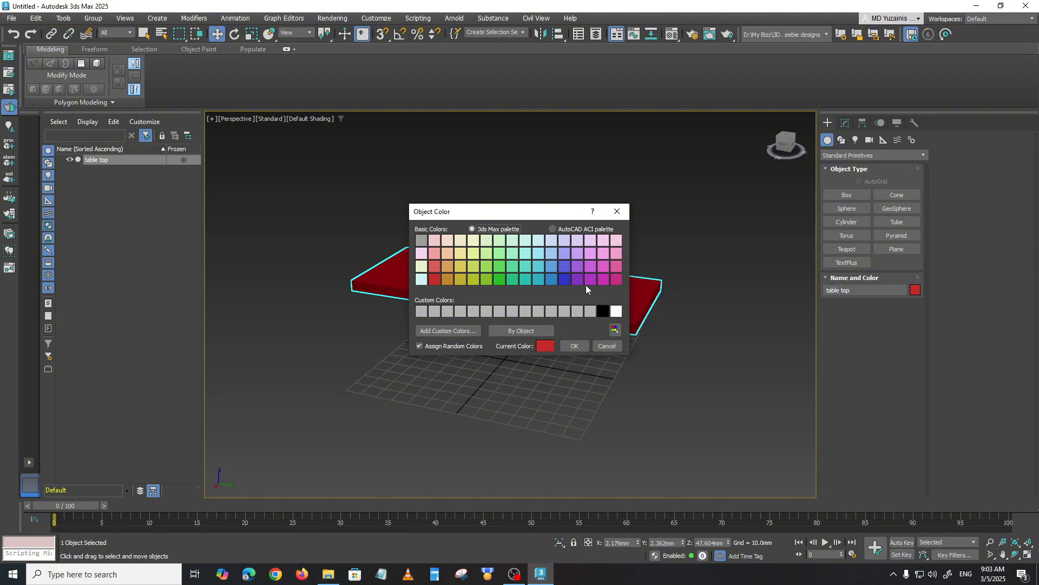
click(473, 253)
click(574, 347)
click(644, 368)
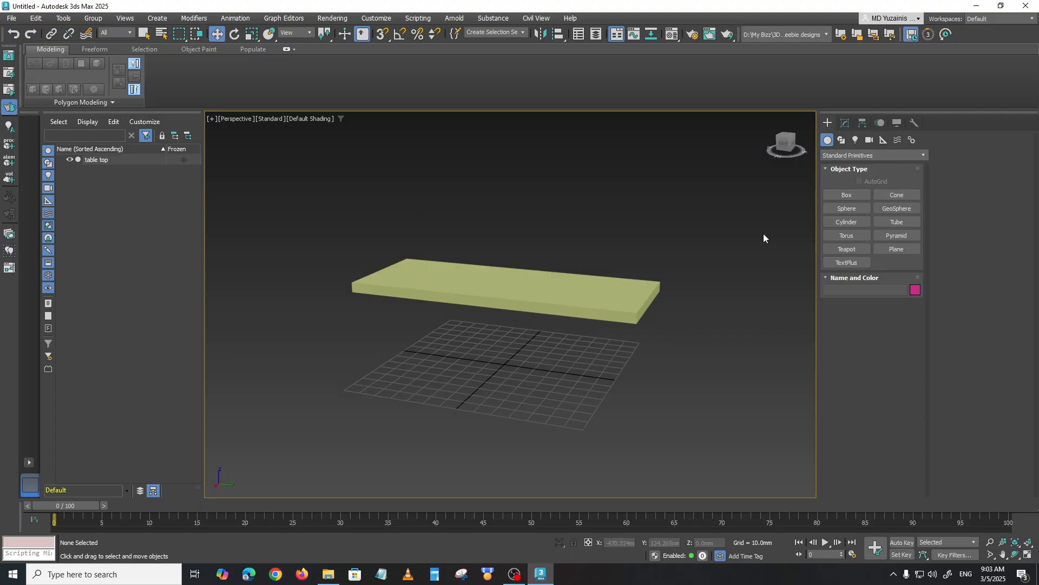
Create a leg box about 8 mm long, 9 mm wide and 53 mm high on the grid near the table top's front corner
click(848, 195)
alt+middle_drag(576, 358, 557, 395)
drag(557, 395, 567, 400)
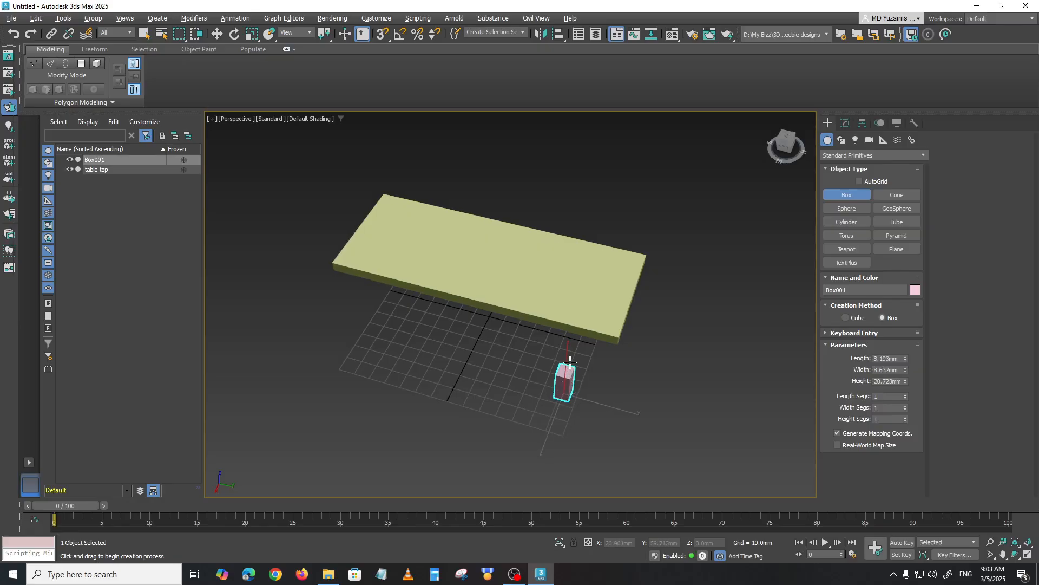
click(562, 309)
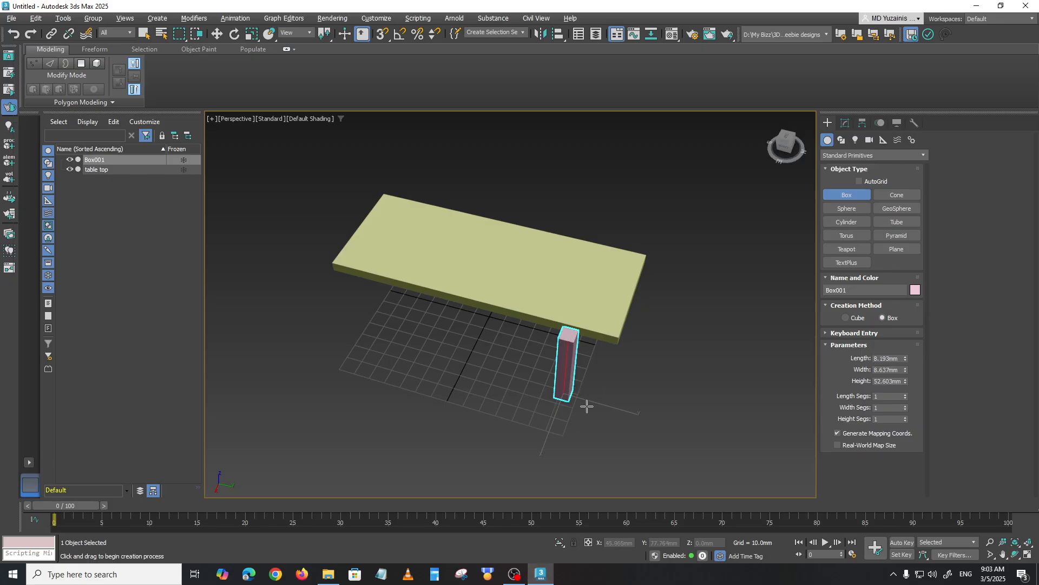
alt+middle_drag(601, 398, 590, 377)
scroll(589, 376, up, 4)
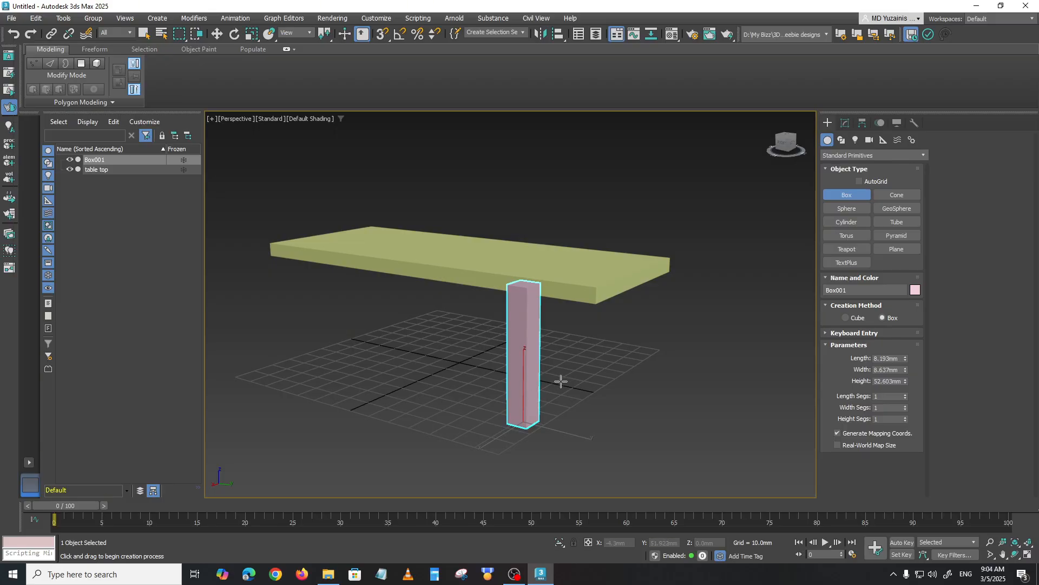
Move the leg box along X and Y under the table top's nearest corner, to about X 24 mm, Y 82 mm
key(w)
alt+middle_drag(572, 382, 528, 395)
drag(465, 431, 510, 432)
alt+middle_drag(510, 432, 615, 410)
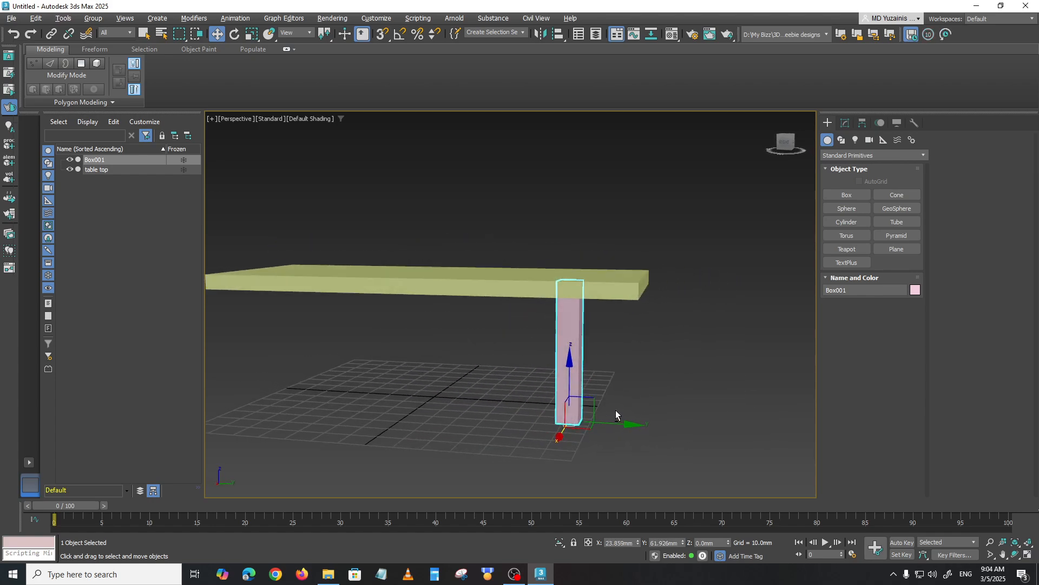
drag(614, 423, 668, 432)
alt+middle_drag(668, 432, 672, 410)
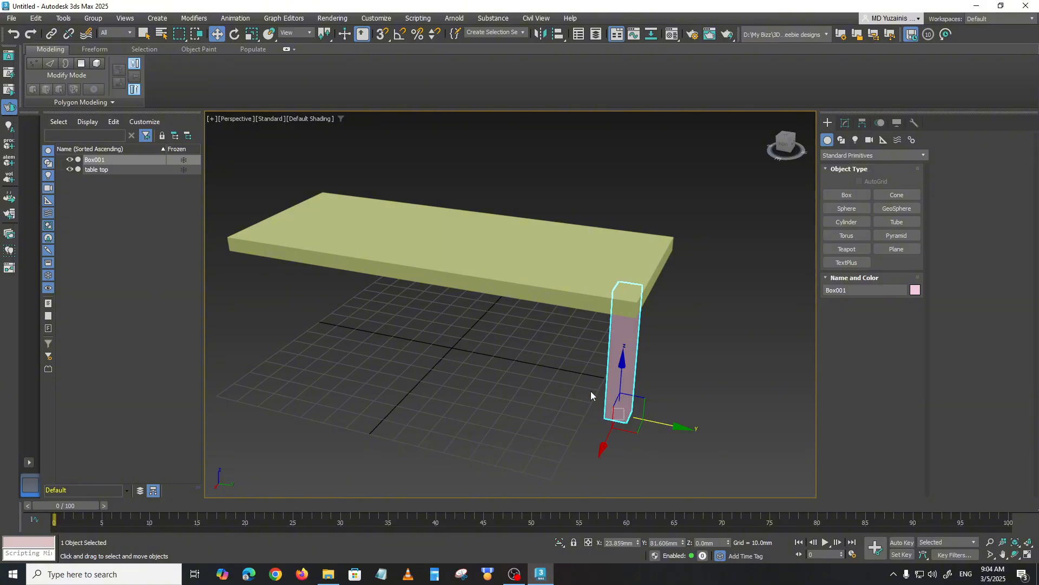
In the top view, move the leg closer into the table top's corner, to about X 29 mm, Y 81 mm
key(t)
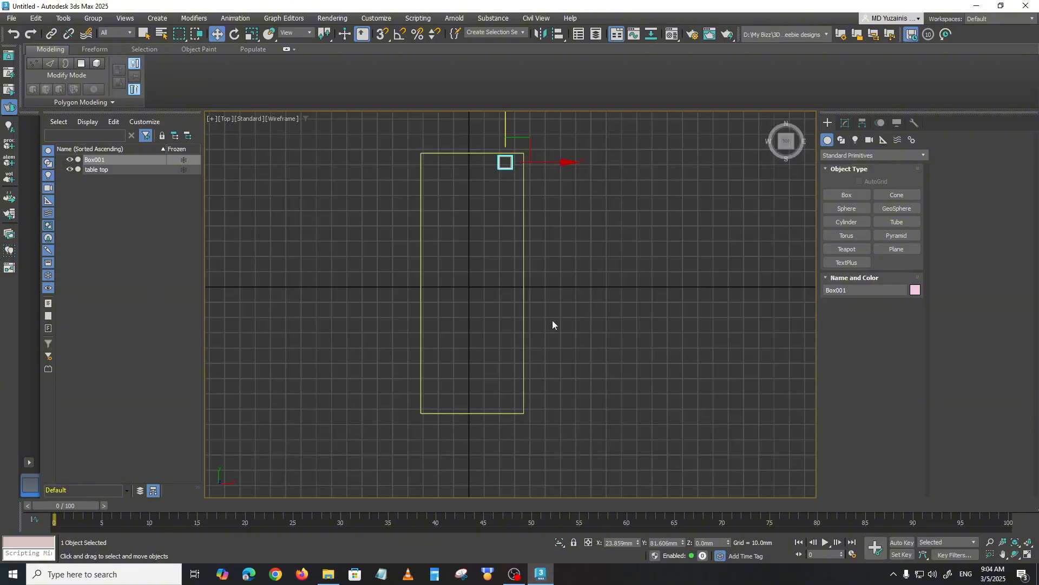
middle_drag(552, 322, 573, 420)
scroll(571, 356, up, 2)
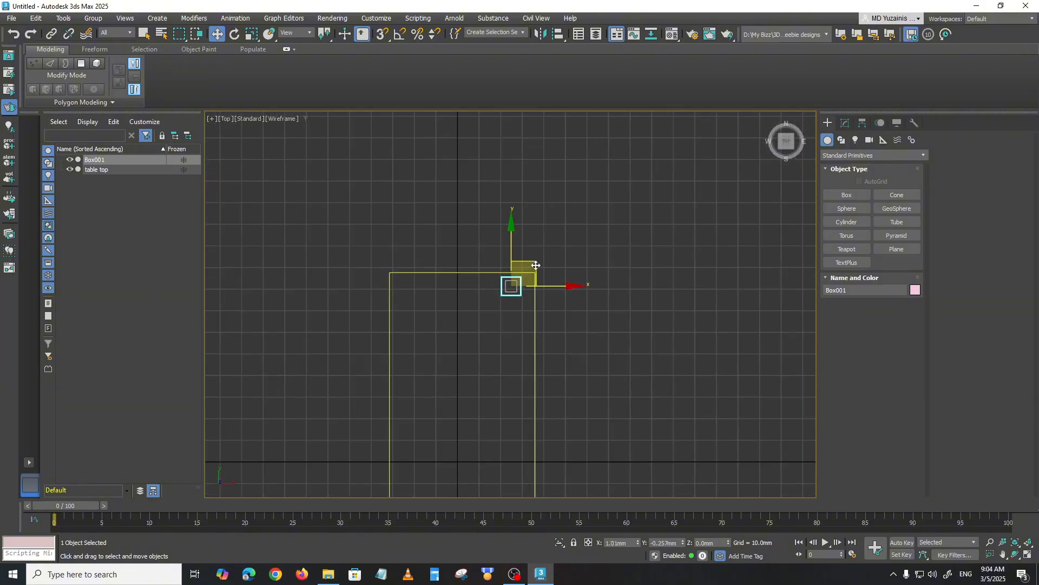
drag(533, 265, 545, 264)
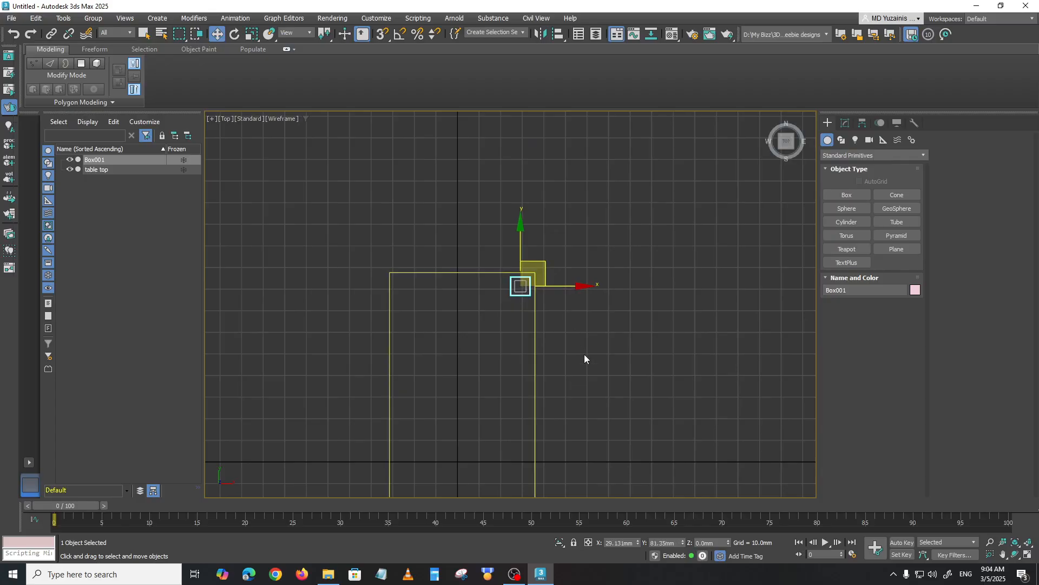
middle_drag(584, 357, 583, 308)
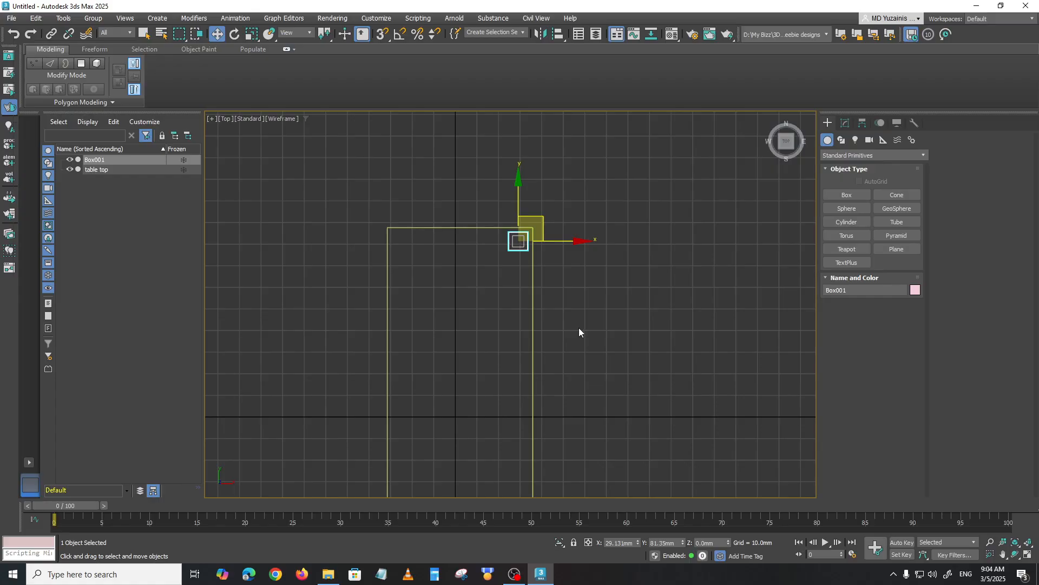
In the front view, raise the table top to about Z 52 mm so it rests on the leg, and check it in perspective
key(f)
middle_drag(579, 327, 581, 271)
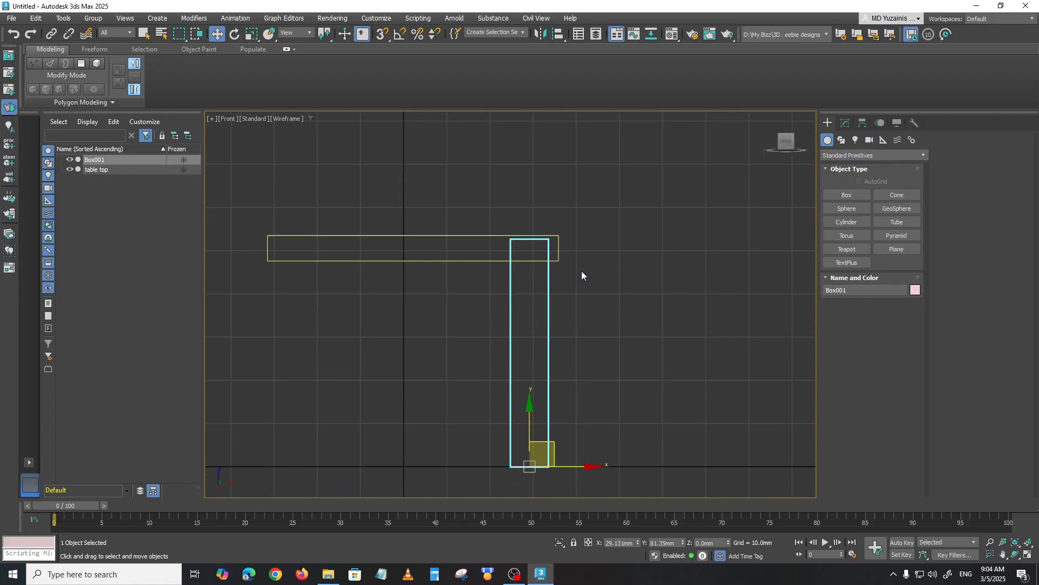
click(478, 261)
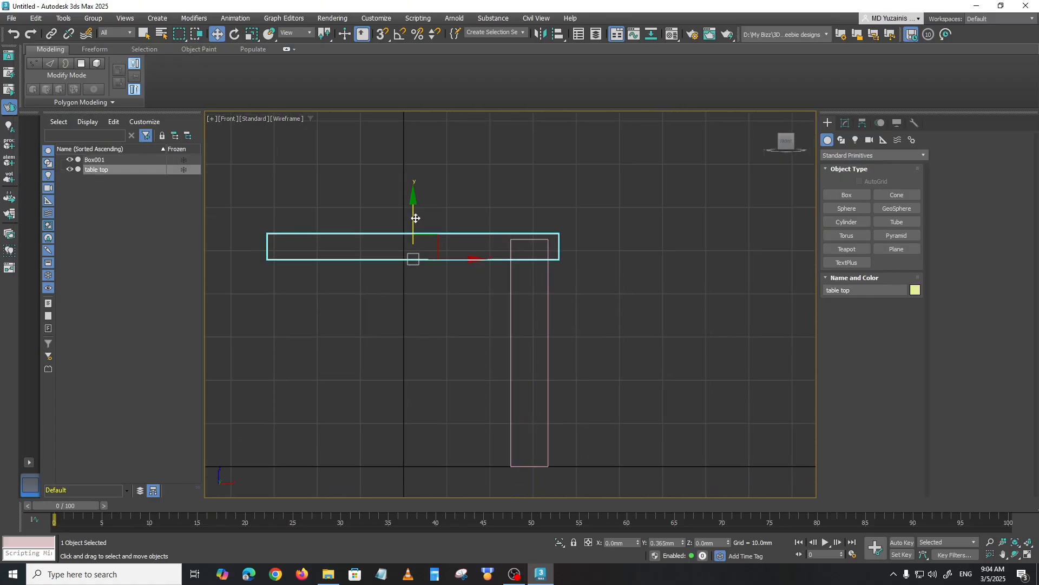
drag(416, 218, 416, 207)
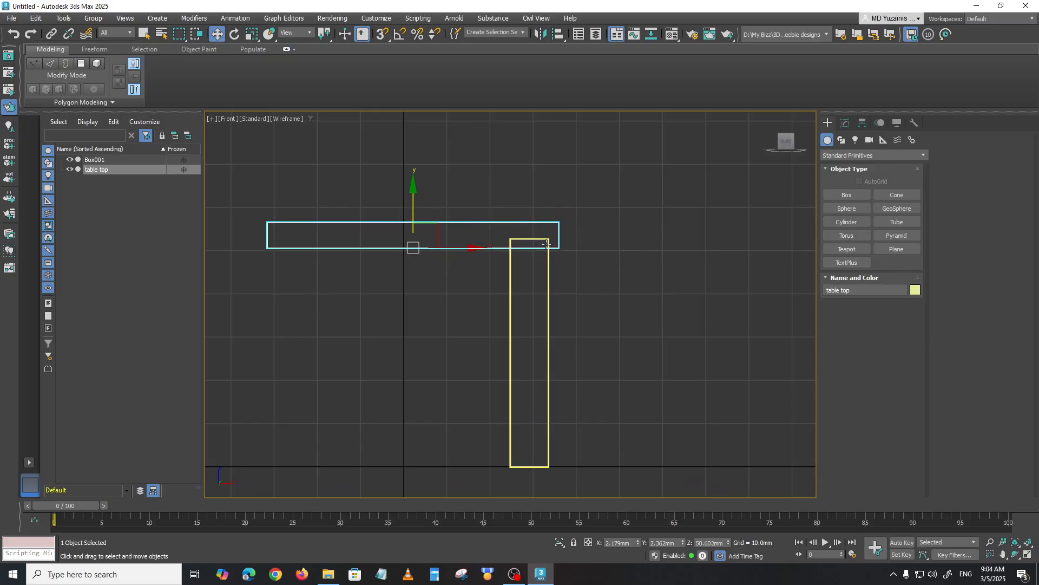
middle_drag(564, 304, 562, 307)
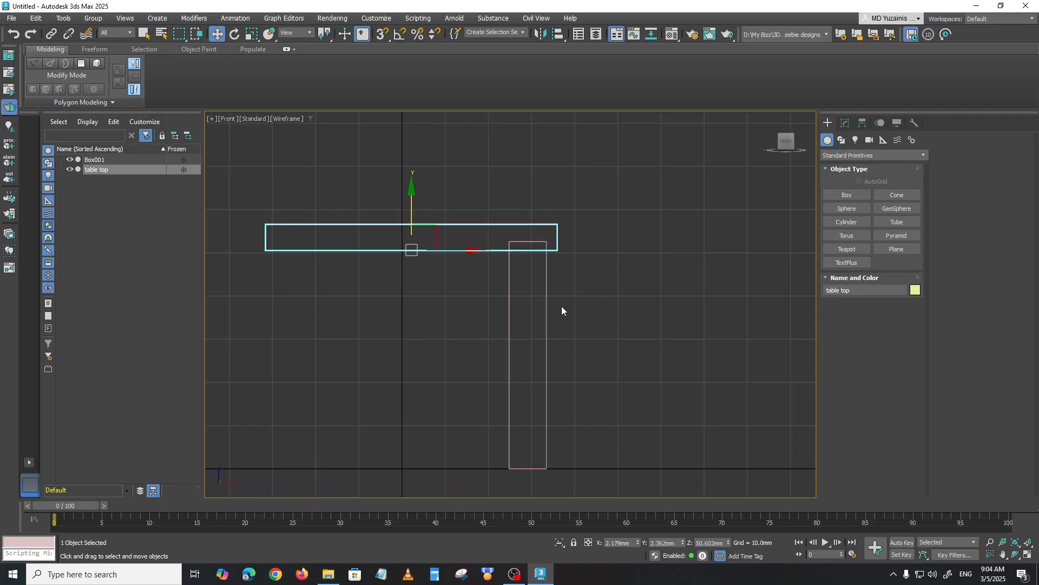
drag(412, 210, 415, 203)
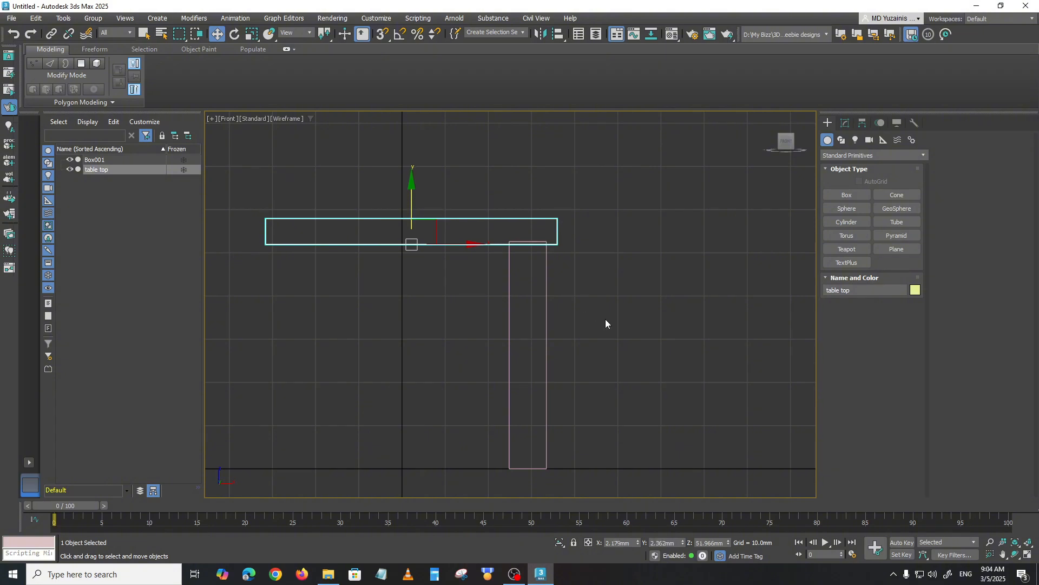
key(p)
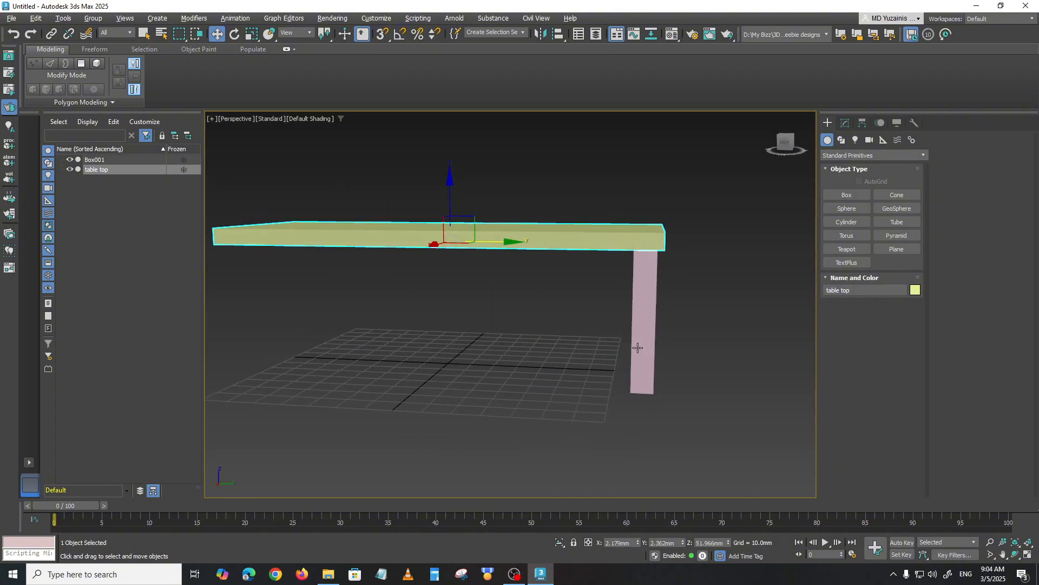
alt+middle_drag(638, 347, 682, 374)
Select the leg and clone it in place as a copy in the top view
click(668, 364)
click(610, 341)
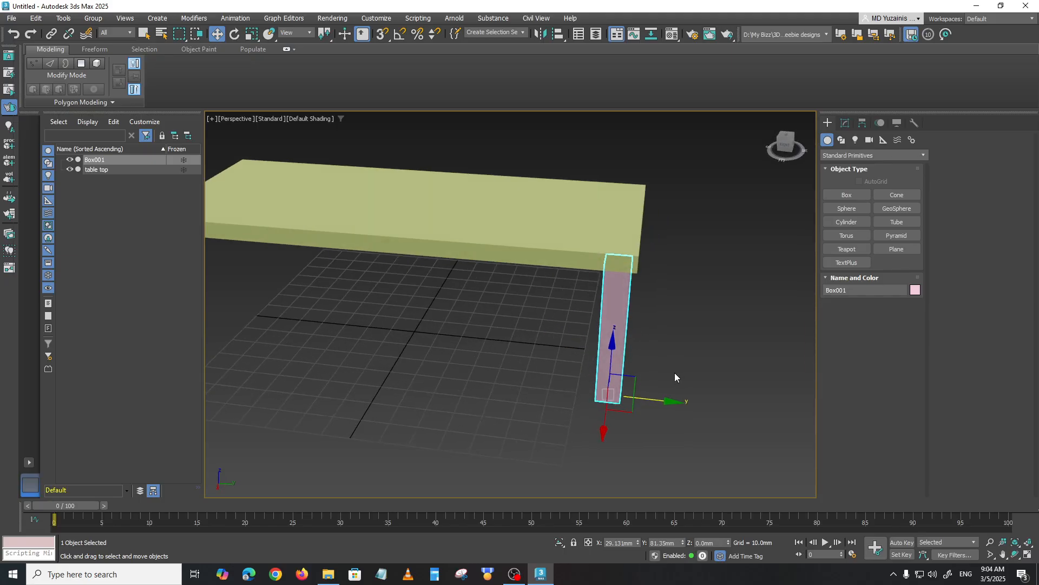
key(t)
middle_drag(629, 363, 655, 325)
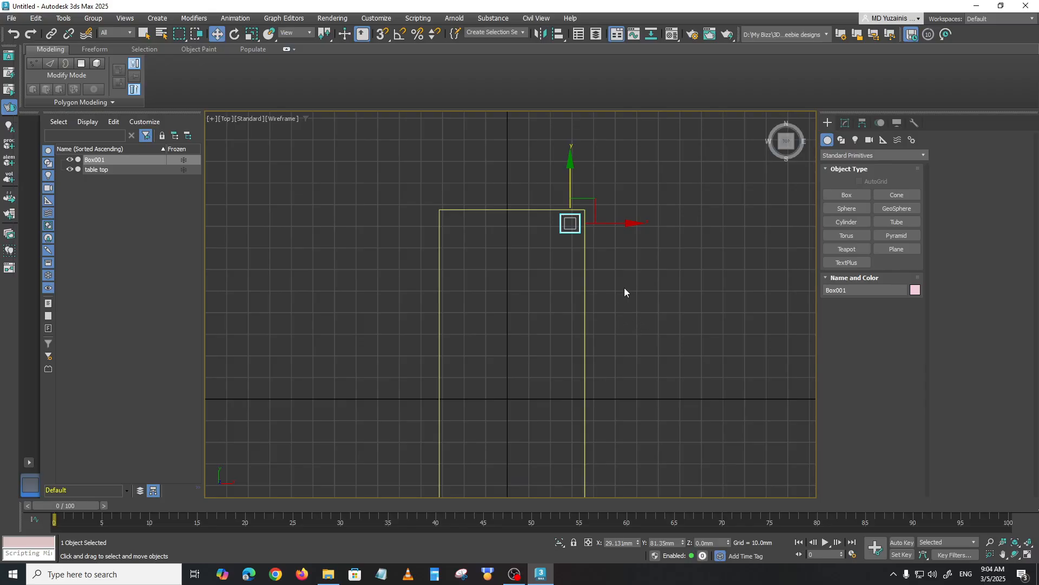
right_click(564, 231)
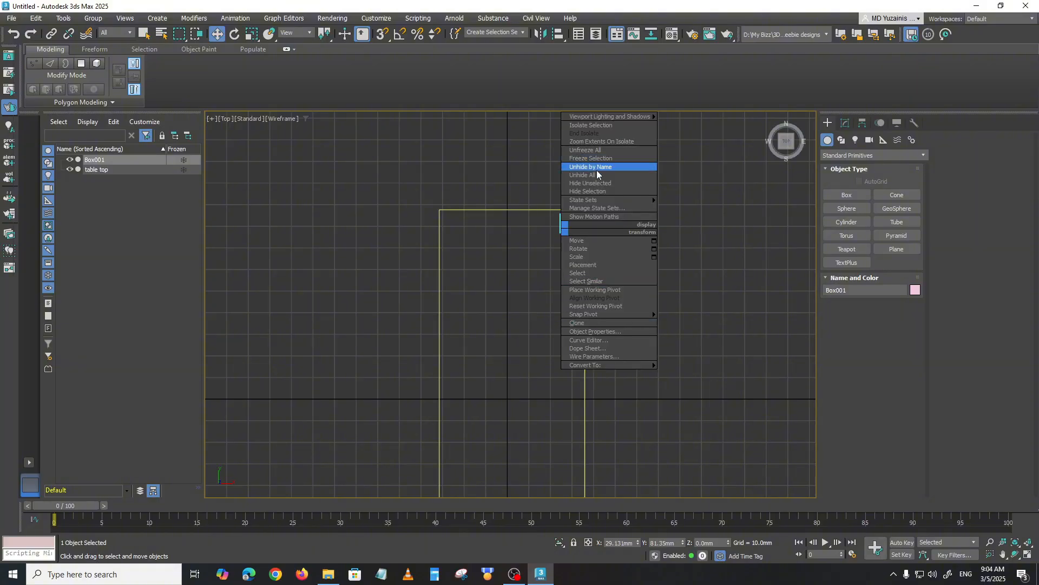
click(580, 323)
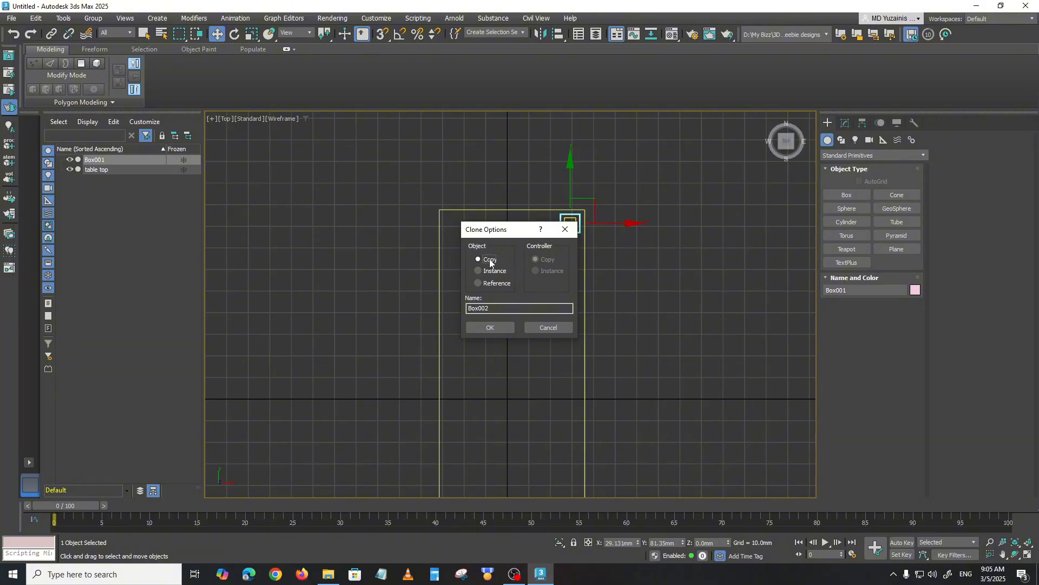
click(492, 327)
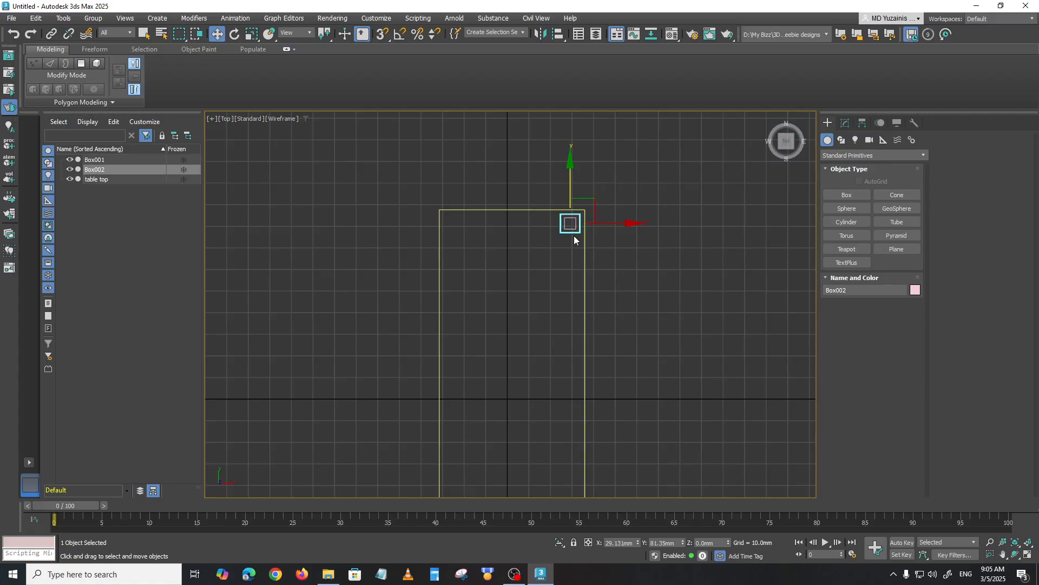
Move the cloned leg along X to the opposite corner of the same short end and deselect it
drag(630, 222, 515, 221)
mouse_move(635, 313)
middle_down()
mouse_move(629, 283)
mouse_move(647, 314)
middle_up()
click(628, 284)
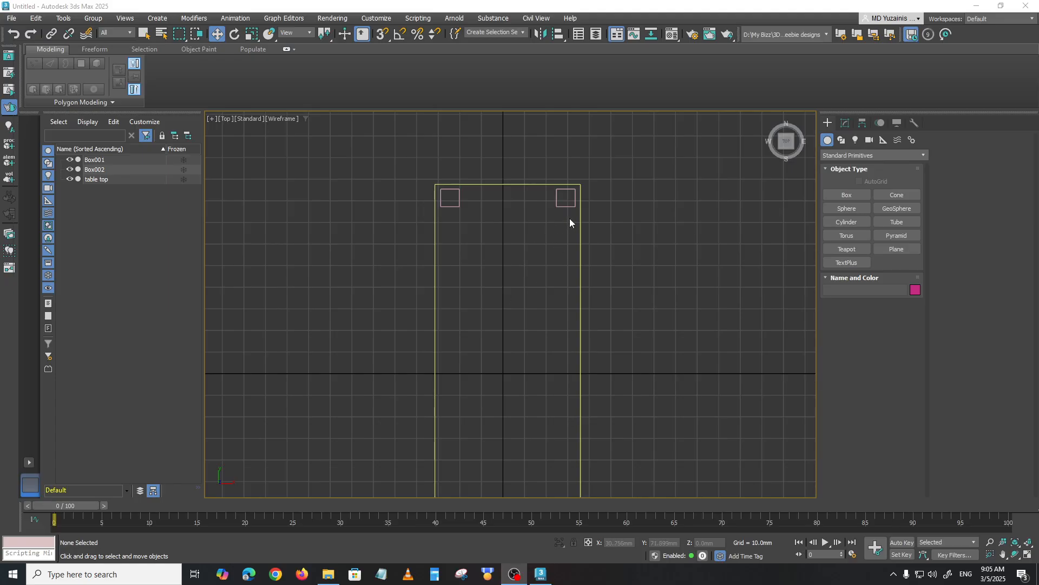
Select both legs and copy them once along Y to the corners at the table top's other short end
drag(571, 217, 445, 195)
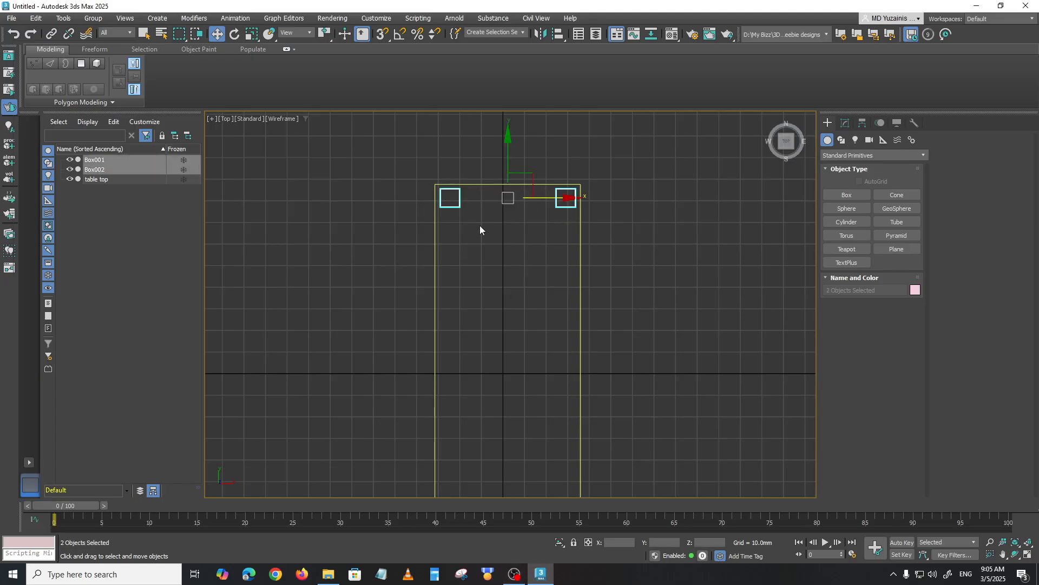
scroll(683, 346, down, 3)
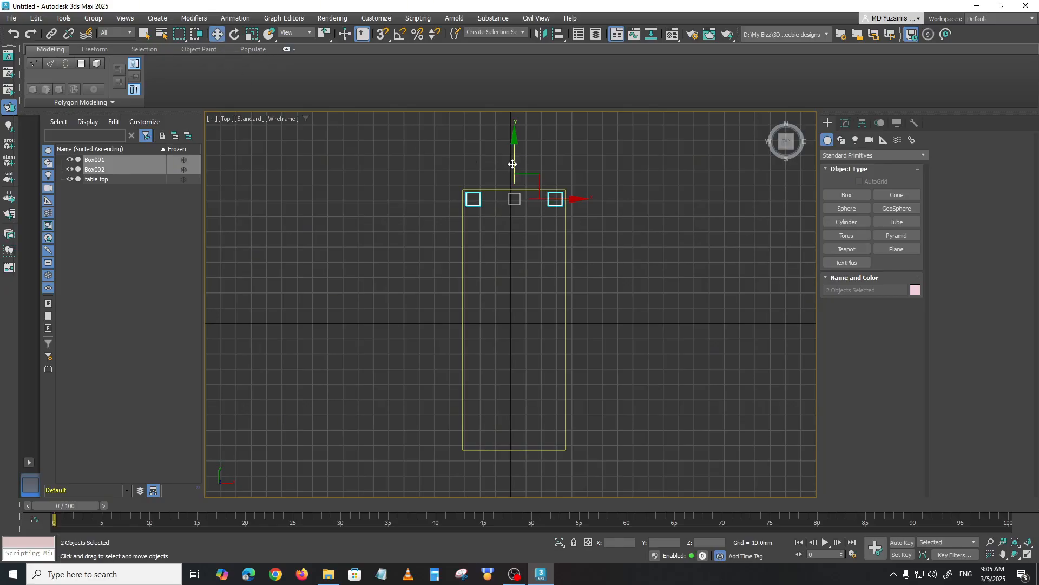
drag(514, 154, 518, 394)
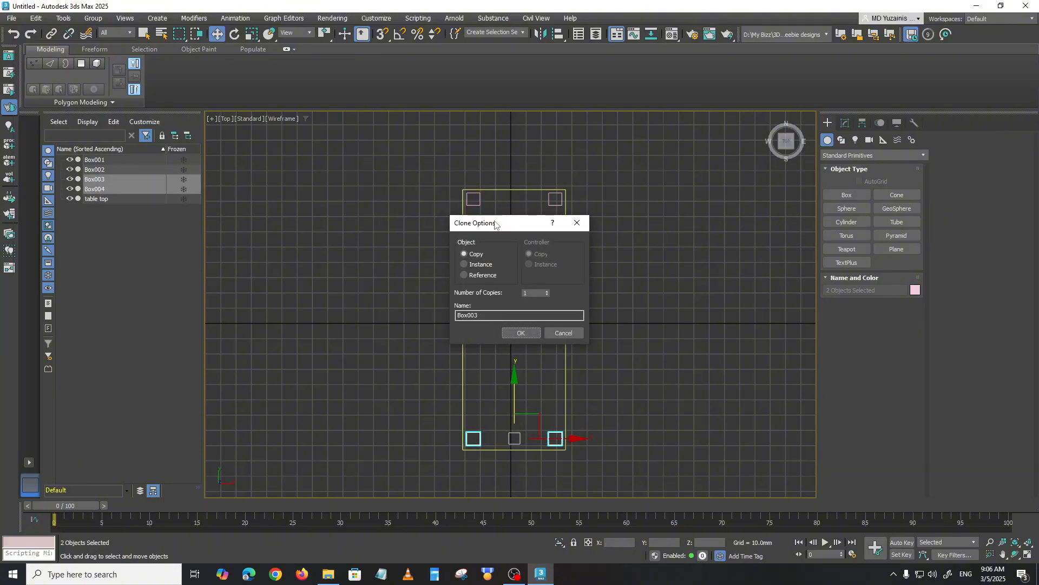
click(523, 333)
middle_drag(620, 342, 617, 331)
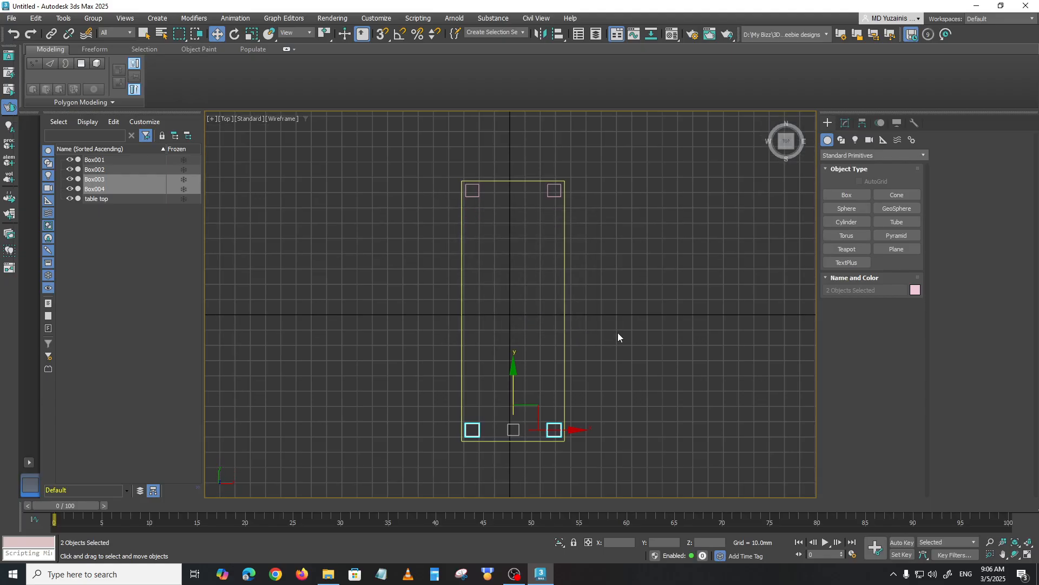
In the perspective view, create a cylinder beside the table with a radius of about 22 mm and a height of about 4.5 mm
key(alt+w)
key(alt+w)
scroll(463, 340, down, 5)
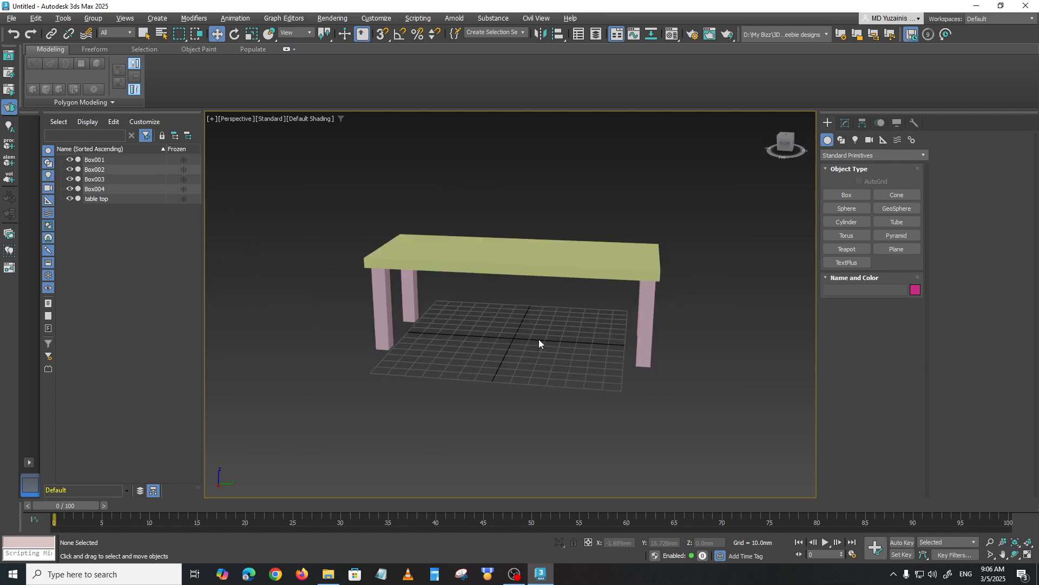
alt+middle_drag(539, 338, 558, 353)
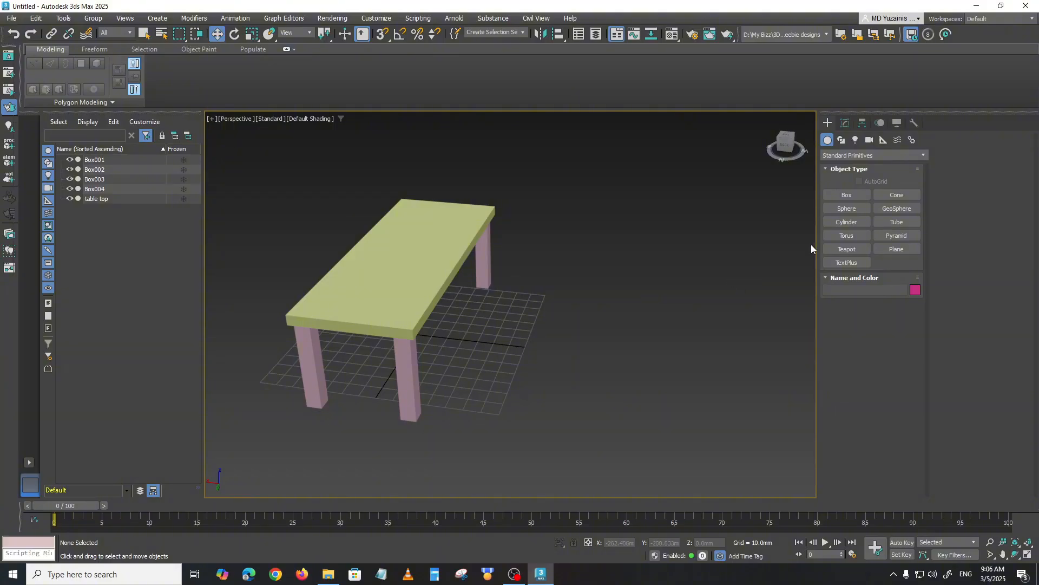
click(848, 222)
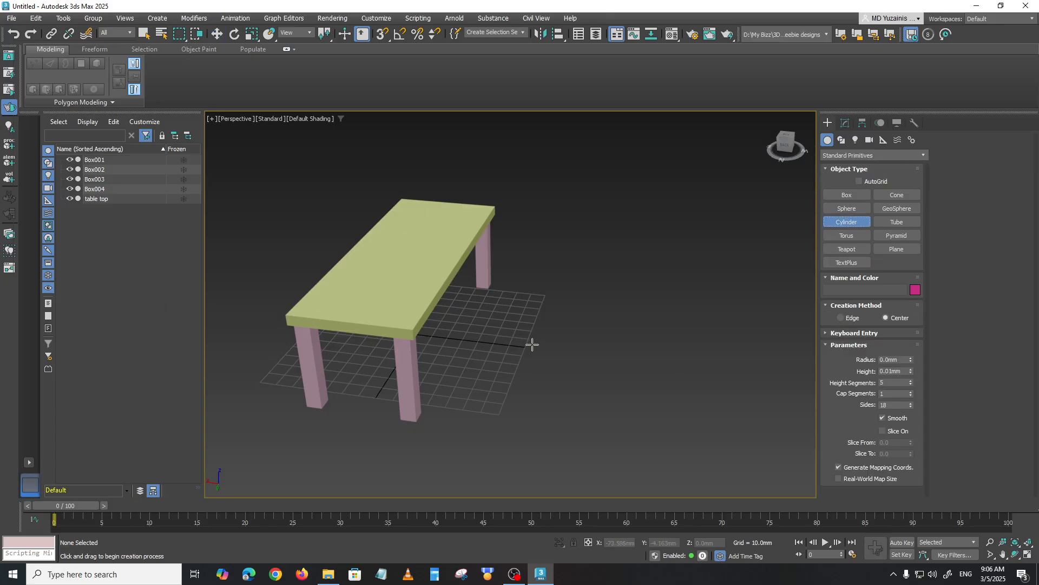
drag(533, 345, 557, 358)
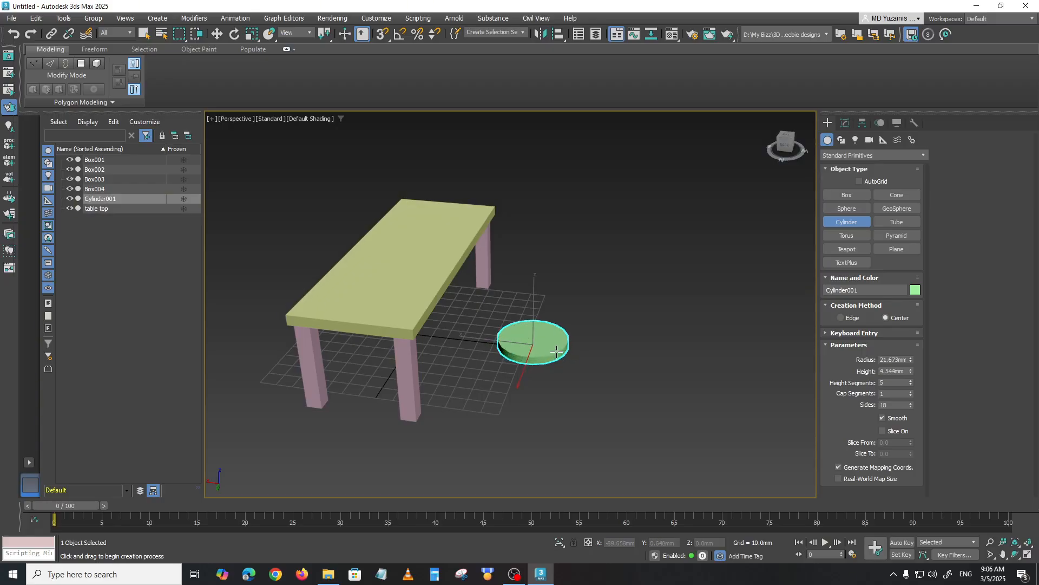
click(557, 351)
Raise the cylinder along Z to about 29 mm as the stool seat
key(w)
mouse_move(557, 351)
alt+middle_down()
mouse_move(577, 357)
mouse_move(556, 332)
alt+middle_up()
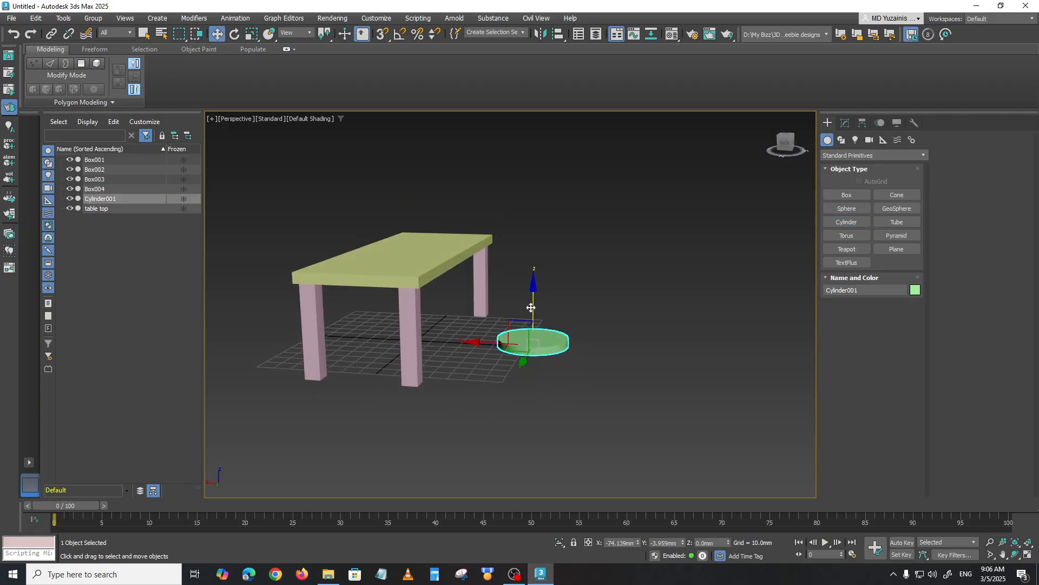
drag(531, 307, 531, 261)
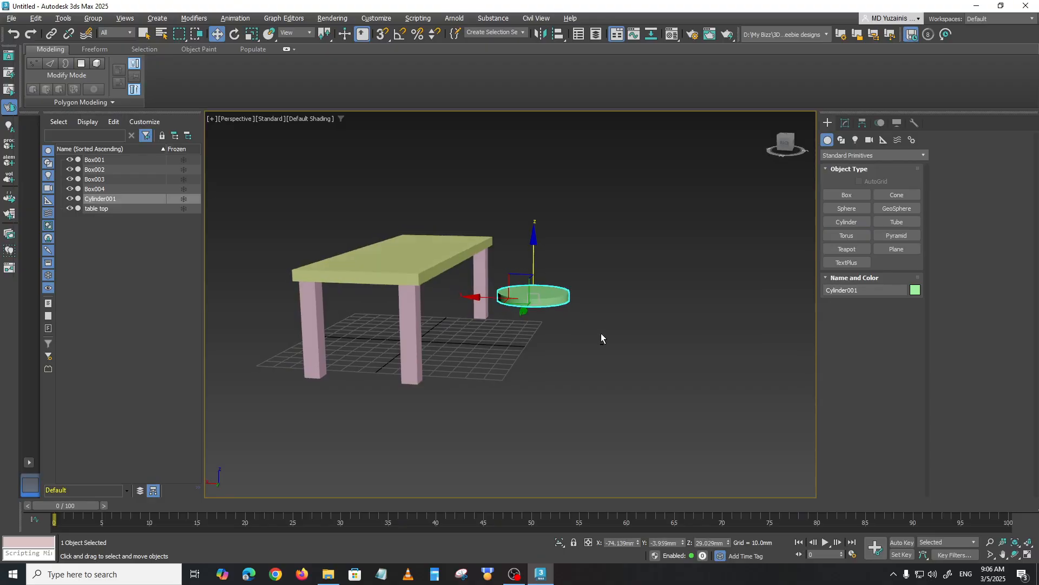
alt+middle_drag(601, 339, 638, 319)
scroll(607, 324, up, 3)
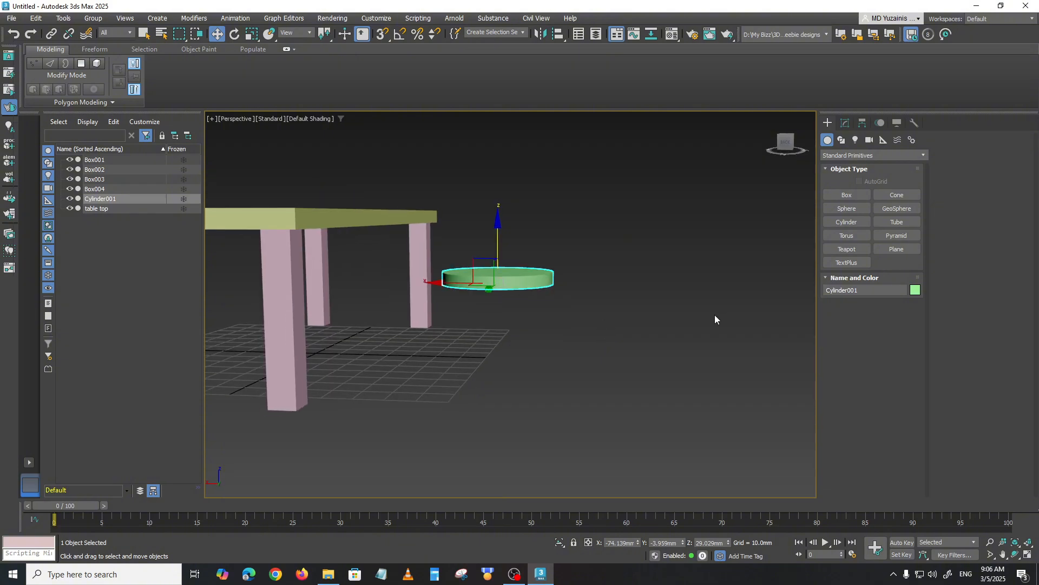
Select a table leg and clone it as a single copy moved across to the stool seat
alt+middle_drag(714, 319, 391, 356)
click(306, 316)
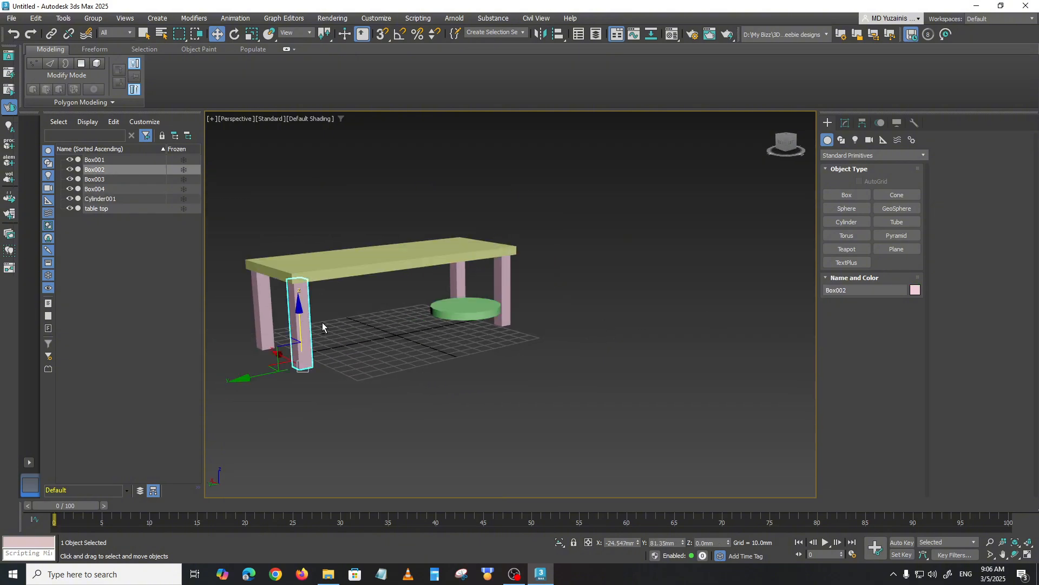
alt+middle_drag(321, 323, 316, 379)
mouse_move(276, 355)
shift+mouse_down()
mouse_move(350, 358)
mouse_move(418, 325)
shift+mouse_up()
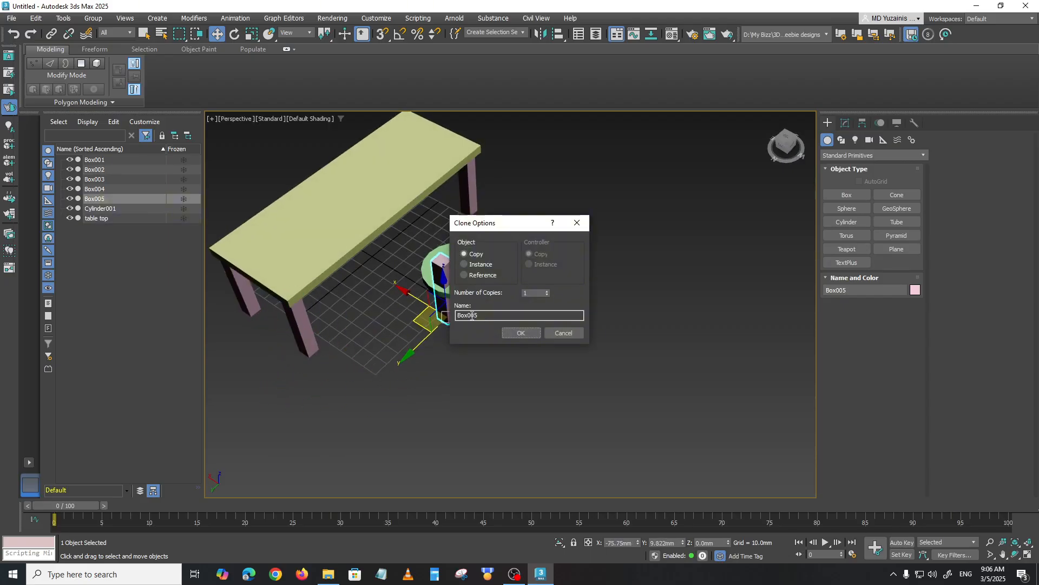
click(510, 333)
Scale the copied leg down to about 61% in X and Y and 58% in Z so it fits under the seat
alt+middle_drag(506, 336, 536, 331)
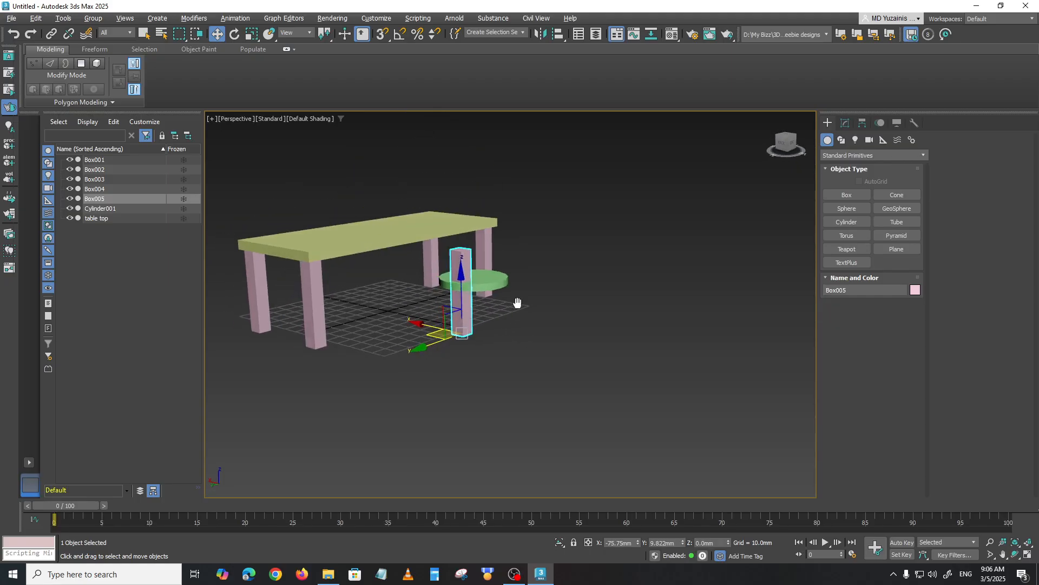
scroll(539, 330, up, 3)
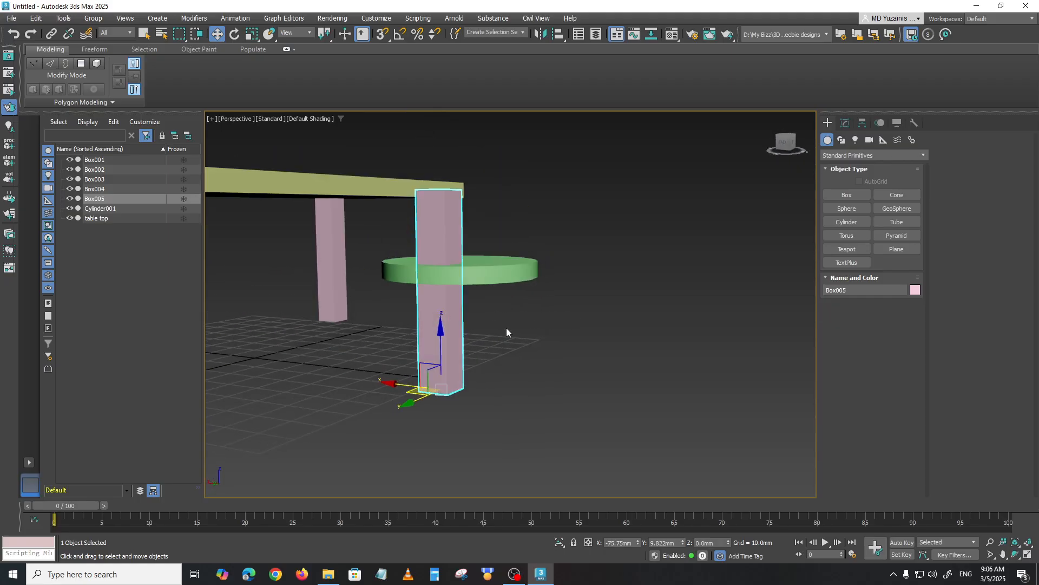
key(r)
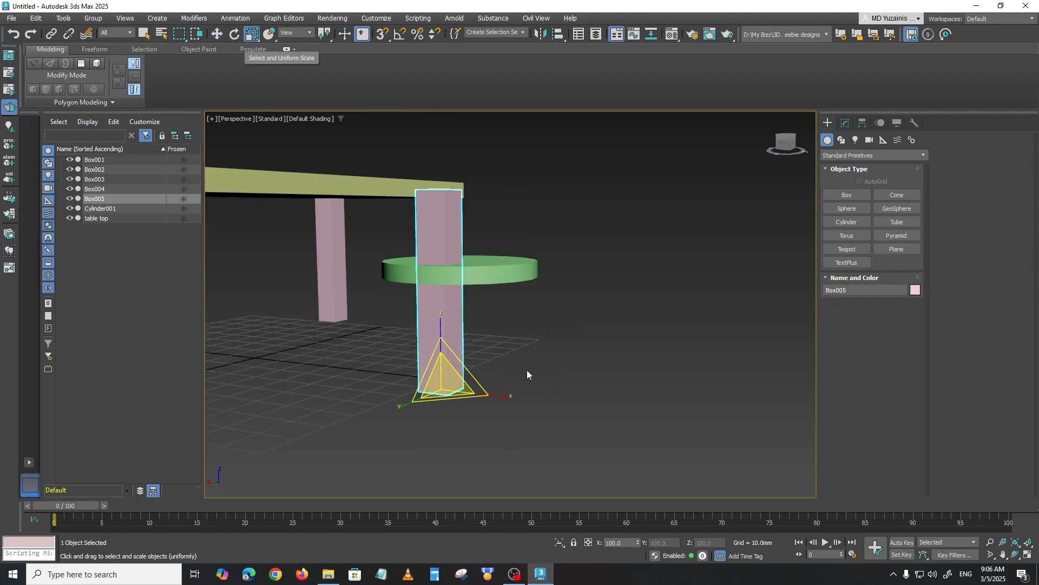
drag(443, 379, 395, 415)
alt+middle_drag(464, 404, 533, 396)
drag(439, 320, 439, 321)
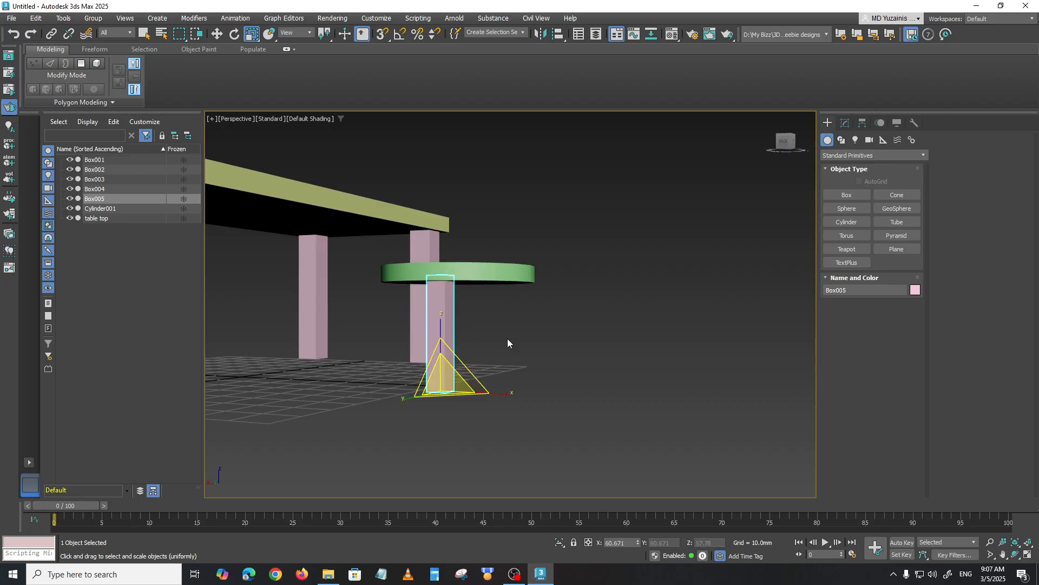
alt+middle_drag(508, 339, 535, 378)
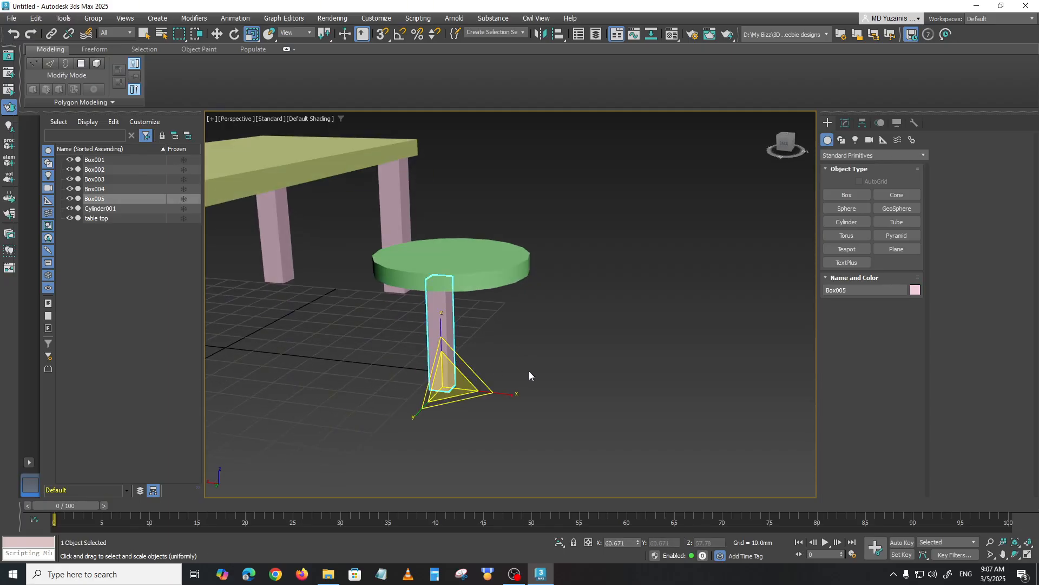
In the top view, position the stool leg inside the seat's rim and copy it once along X to about X -85 mm
key(t)
middle_drag(492, 370, 542, 361)
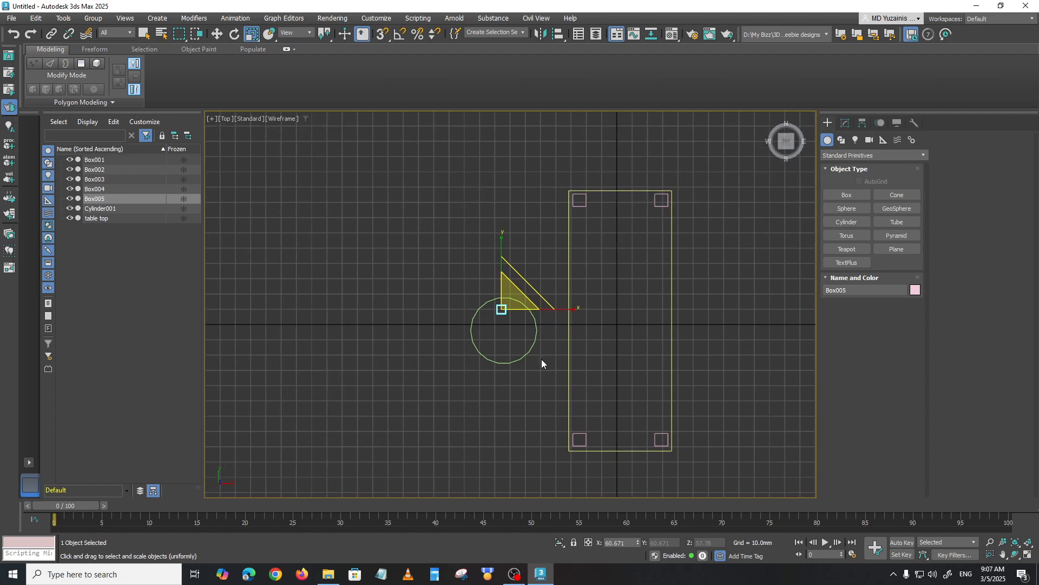
scroll(542, 363, up, 2)
key(w)
scroll(536, 366, up, 3)
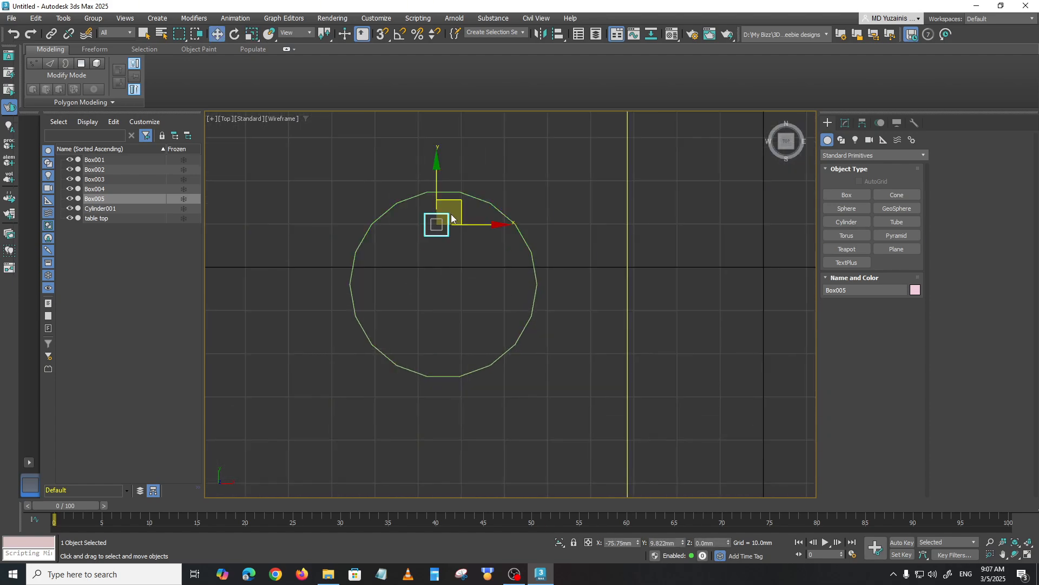
mouse_move(461, 203)
mouse_down()
mouse_move(521, 213)
mouse_move(478, 232)
mouse_move(439, 229)
mouse_up()
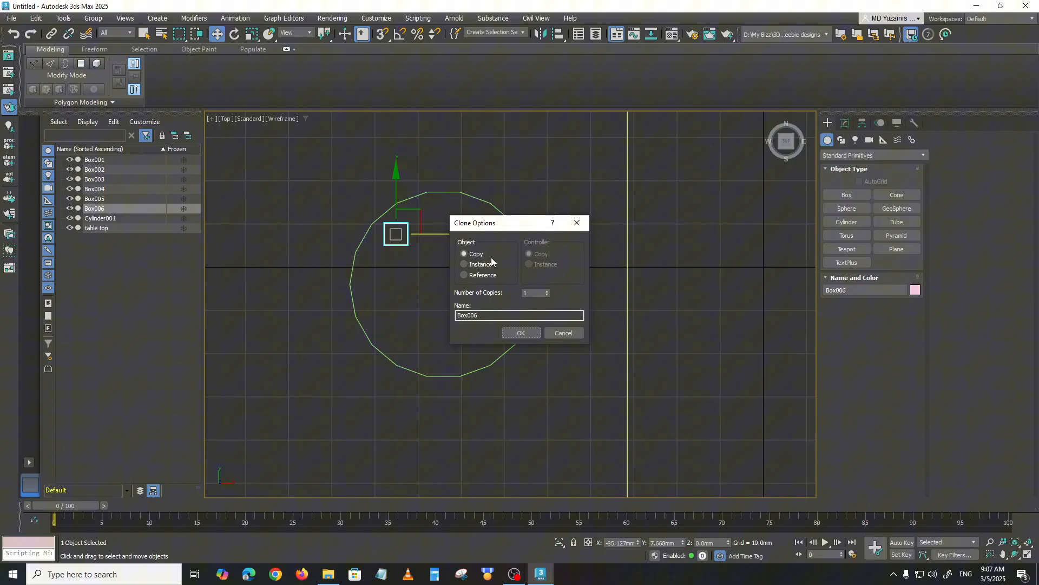
click(518, 331)
Select both stool legs, copy them once along Y to the seat's opposite side, and deselect them in perspective
drag(507, 265, 388, 226)
drag(445, 199, 434, 294)
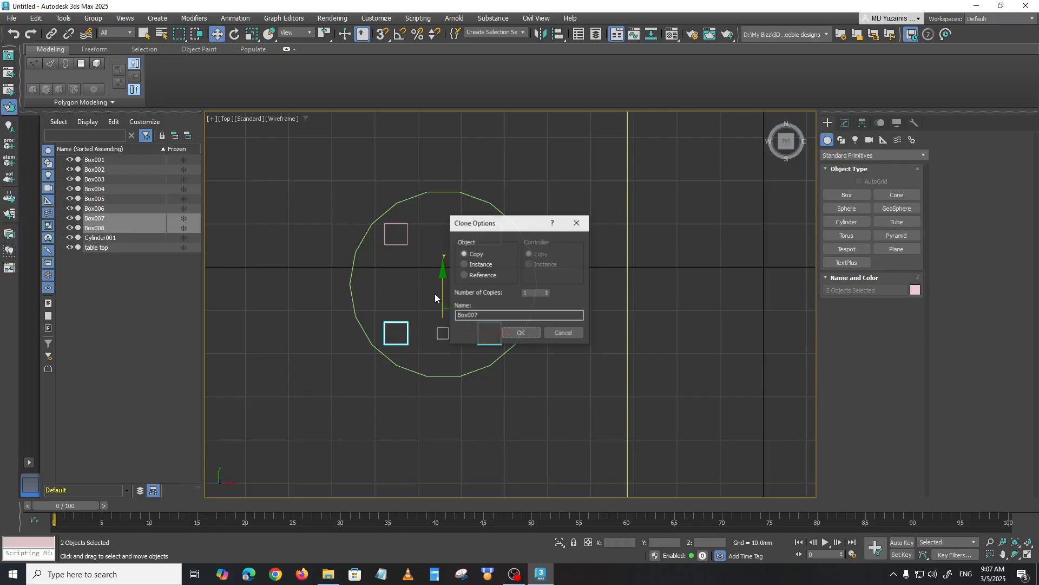
click(527, 333)
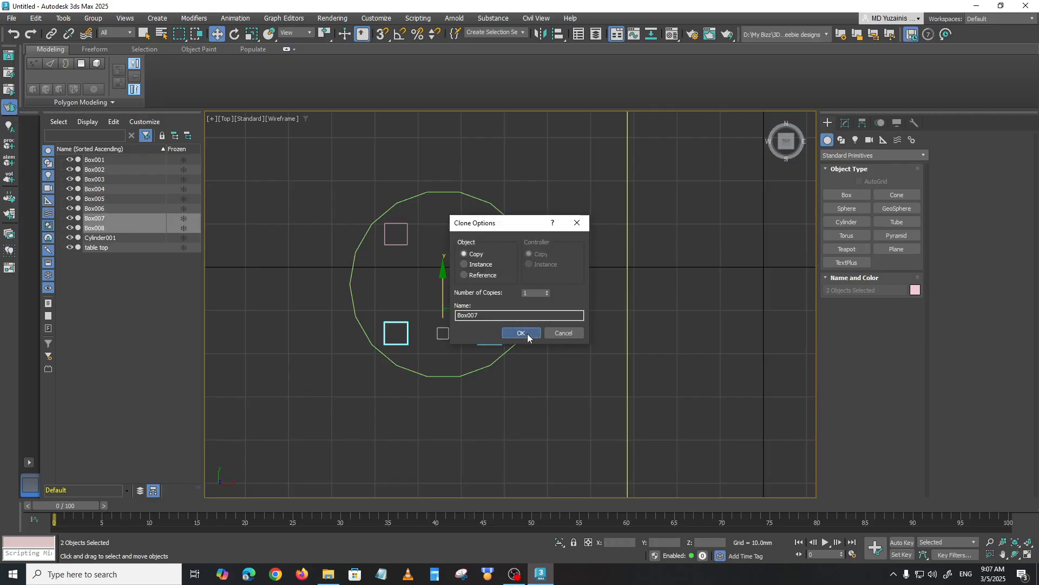
key(p)
click(555, 364)
alt+middle_drag(545, 355, 564, 369)
In the top view, create a box rail between the two lower-Y stool legs, about 18.2 mm wide, 2.9 mm long and 5 mm high
click(845, 195)
scroll(565, 368, up, 5)
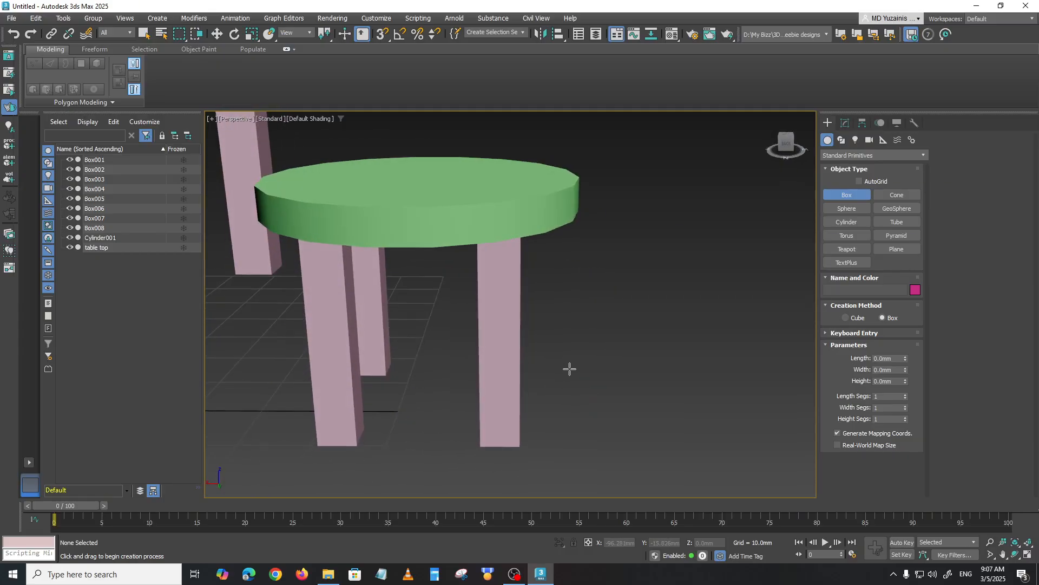
scroll(464, 355, down, 4)
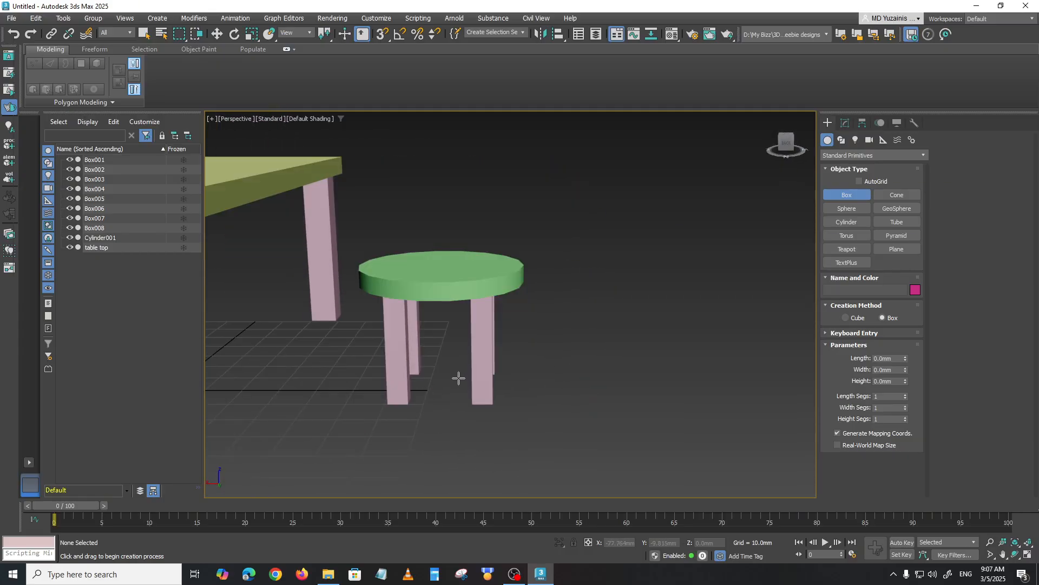
key(t)
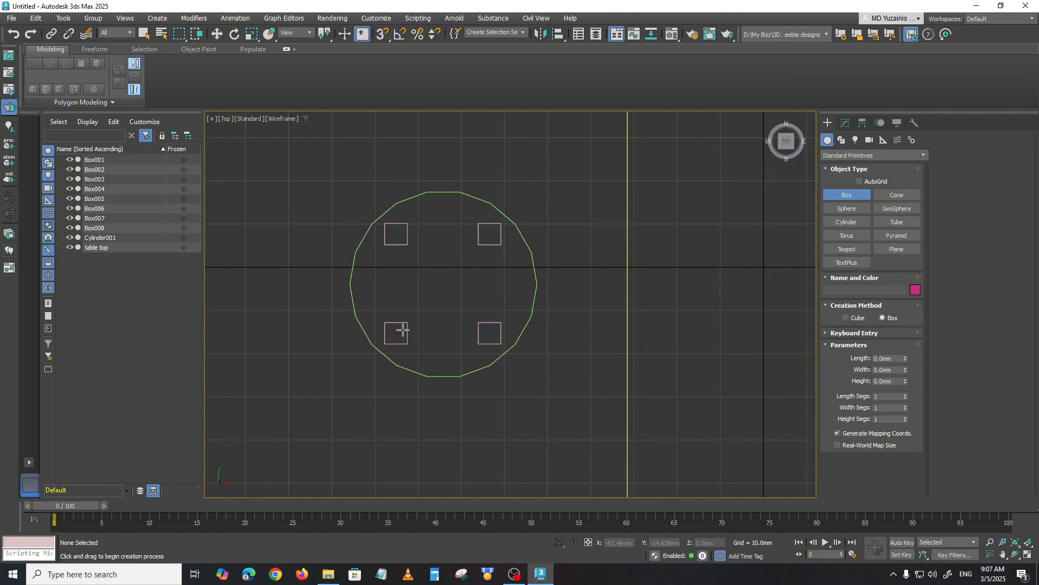
drag(402, 326, 482, 341)
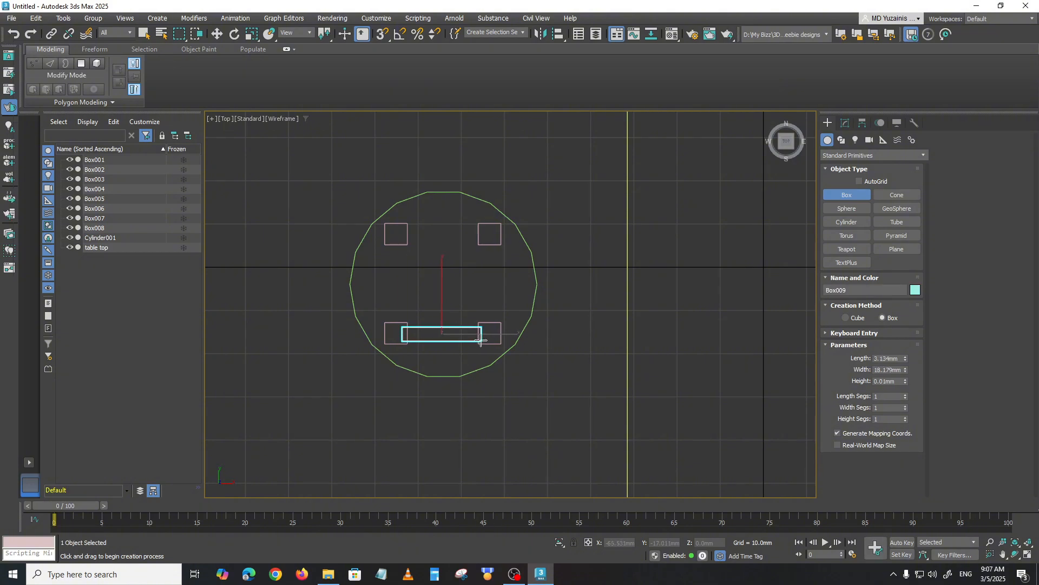
click(481, 341)
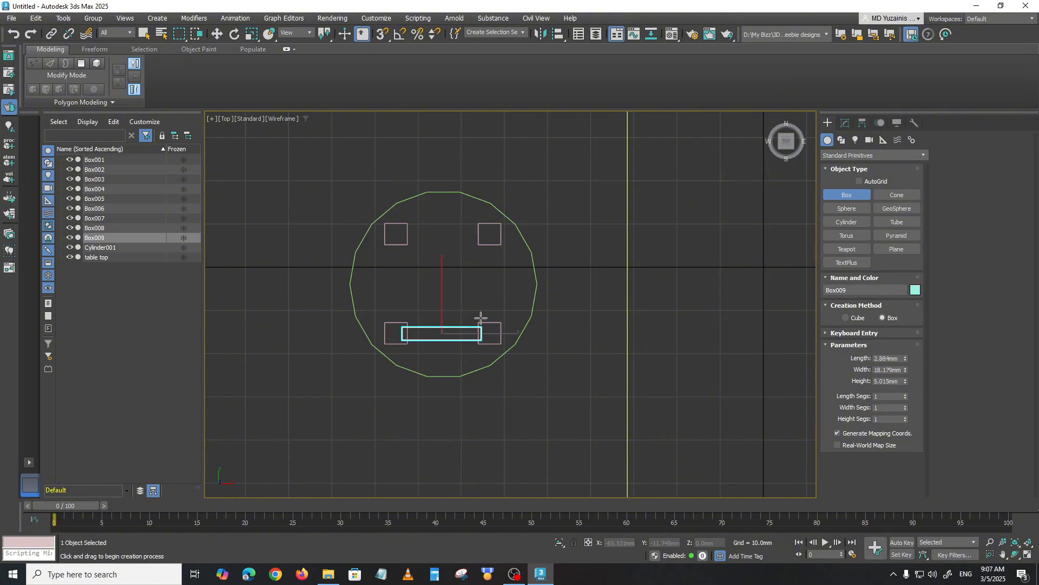
Raise the new rail along Z to about 10.9 mm between the stool legs
key(w)
key(p)
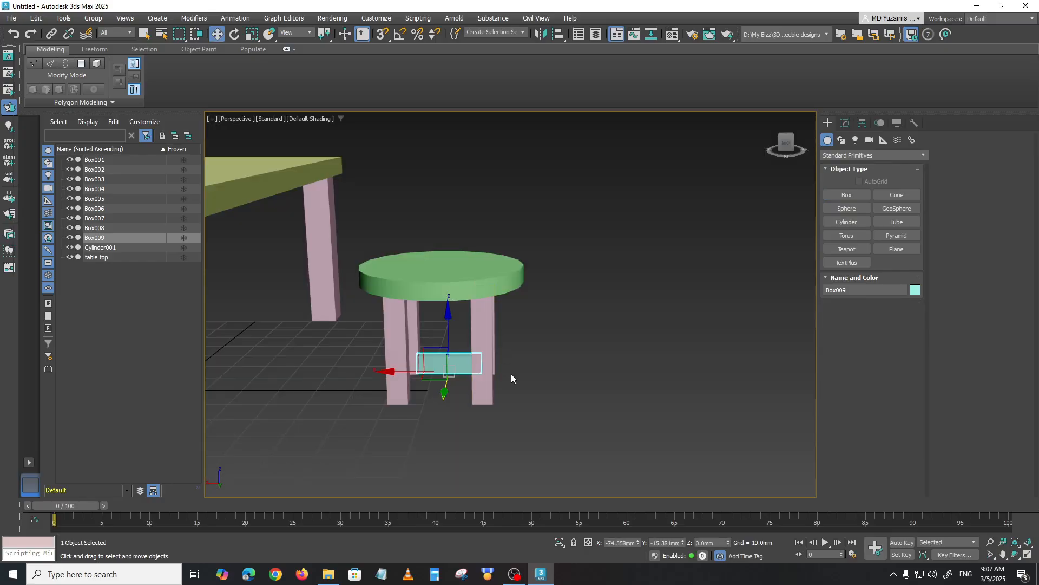
mouse_move(512, 374)
alt+middle_down()
mouse_move(359, 372)
mouse_move(385, 401)
mouse_move(503, 381)
alt+middle_up()
drag(499, 369, 481, 317)
alt+middle_drag(481, 317, 482, 392)
In the top view, copy the rail once along Y to about Y 7.7 mm between the other two legs and deselect it in perspective
key(t)
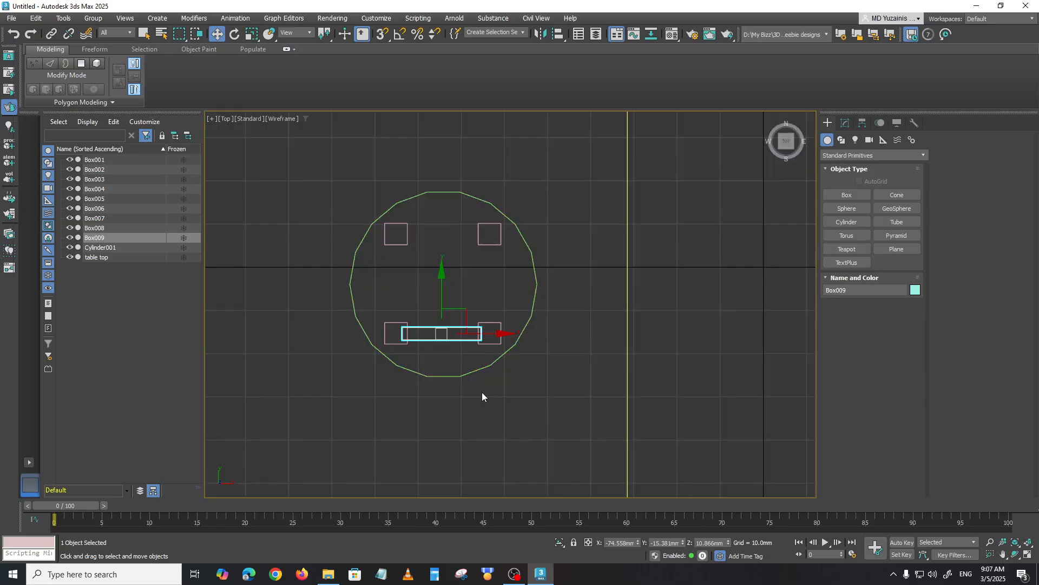
shift+drag(461, 309, 451, 190)
click(520, 333)
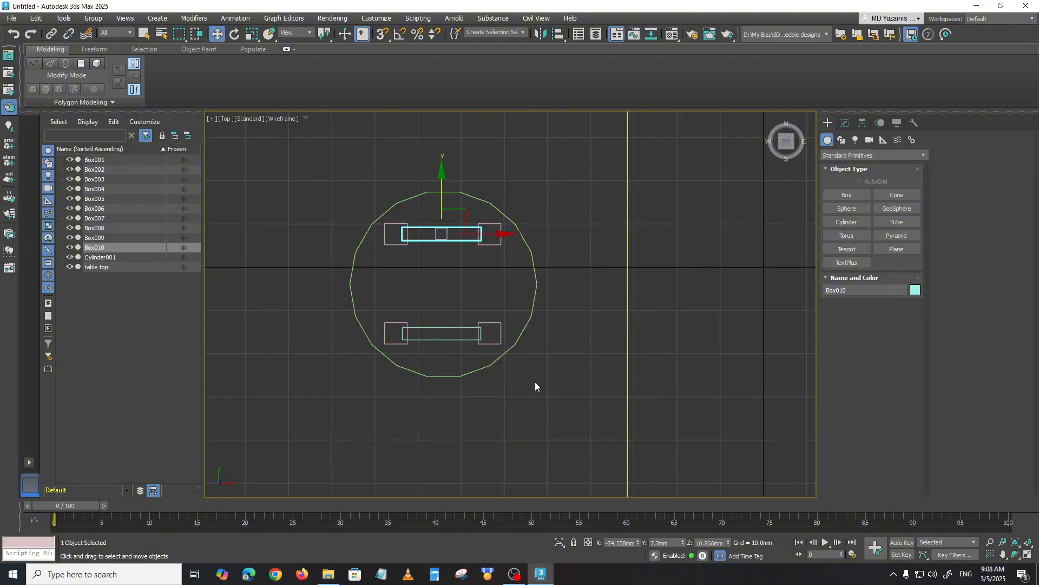
key(p)
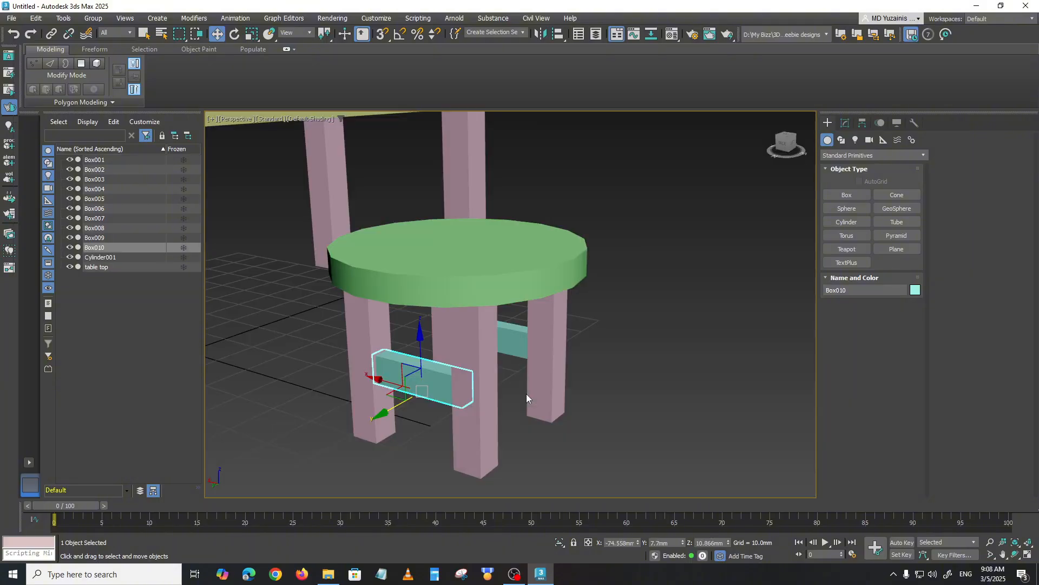
click(561, 424)
scroll(595, 430, down, 6)
alt+middle_drag(542, 425, 595, 422)
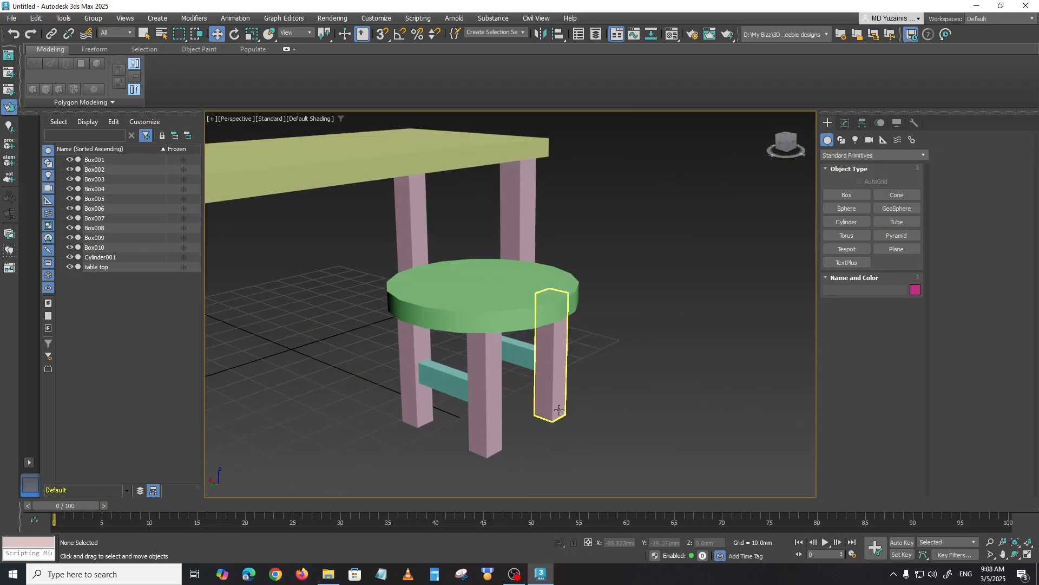
In the top view, clone the lower-Y rail as a copy placed between the two rails at about X -64 mm, Y -3.8 mm
key(t)
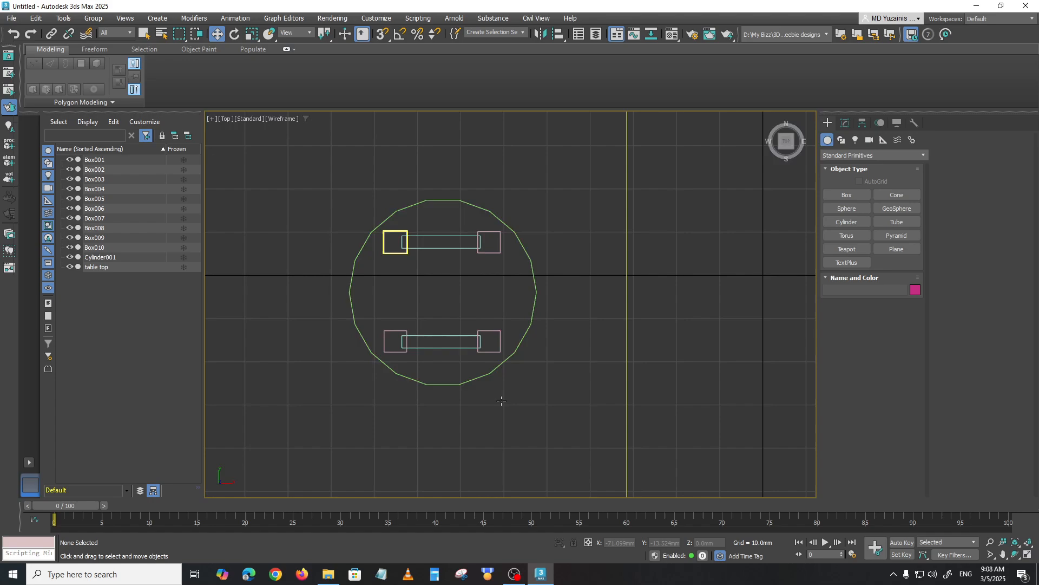
scroll(469, 375, up, 3)
click(468, 375)
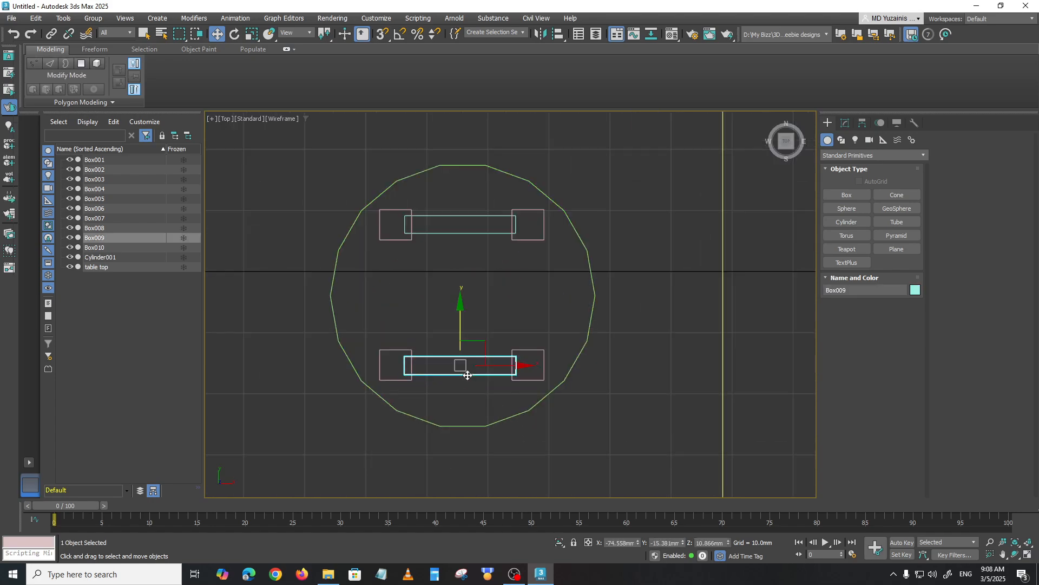
shift+drag(478, 355, 547, 272)
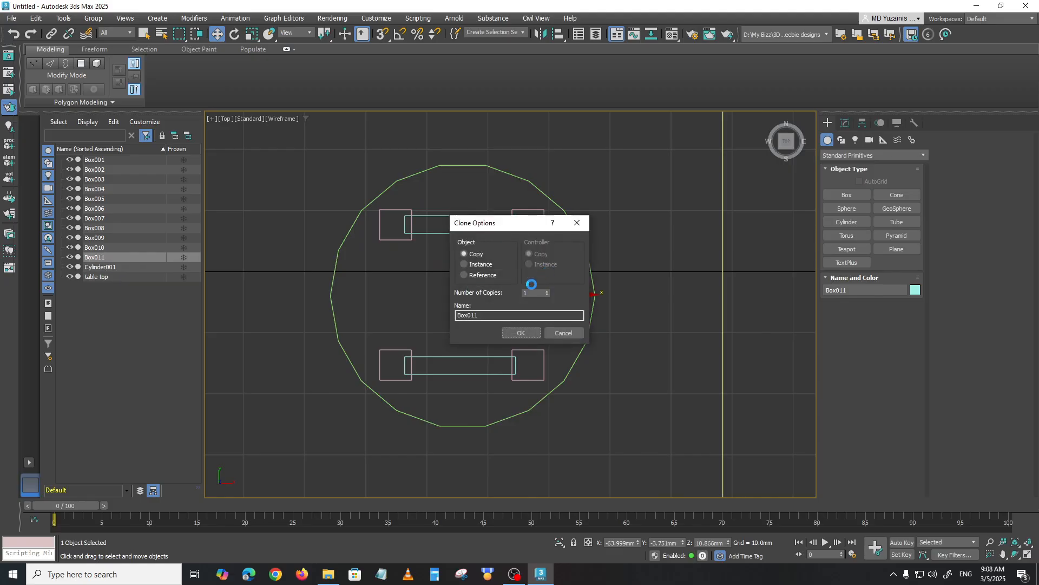
click(517, 333)
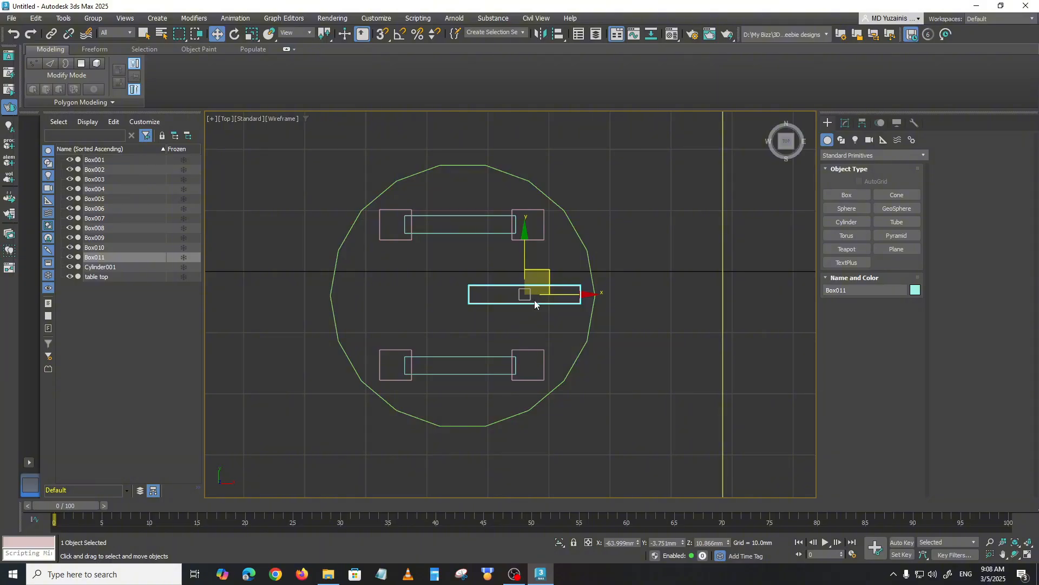
click(234, 34)
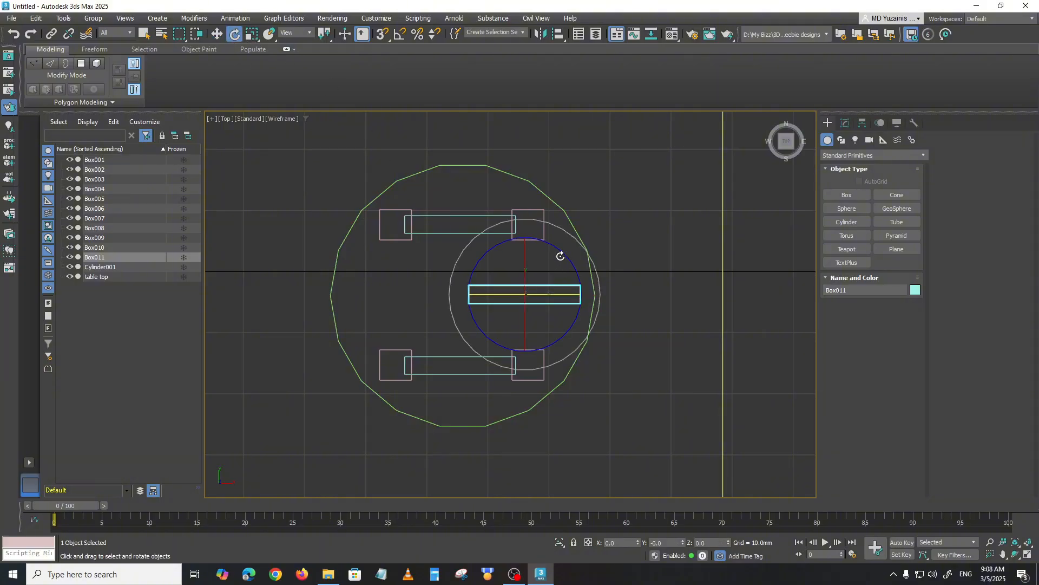
drag(569, 258, 559, 374)
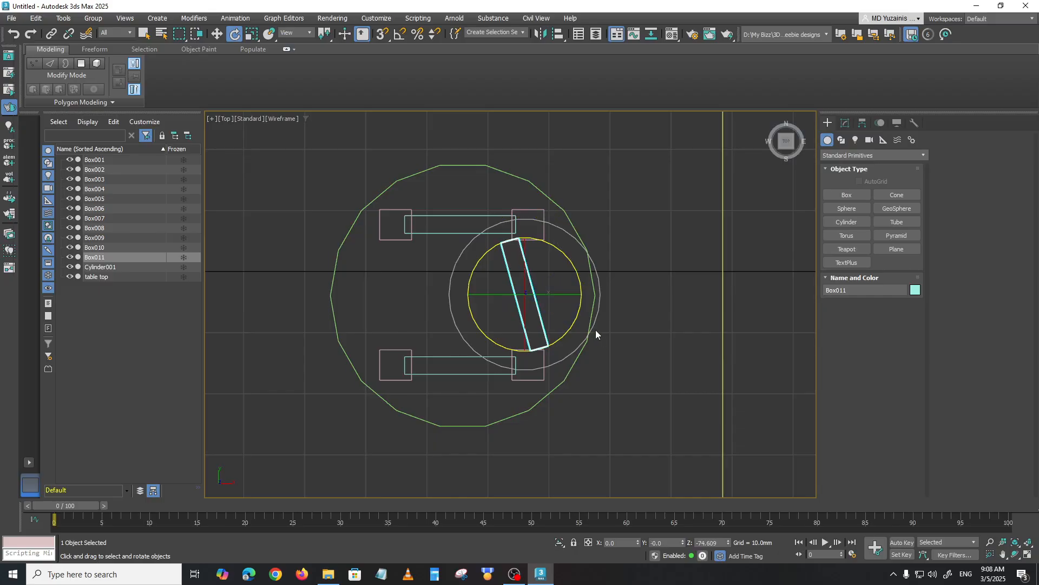
key(ctrl+z)
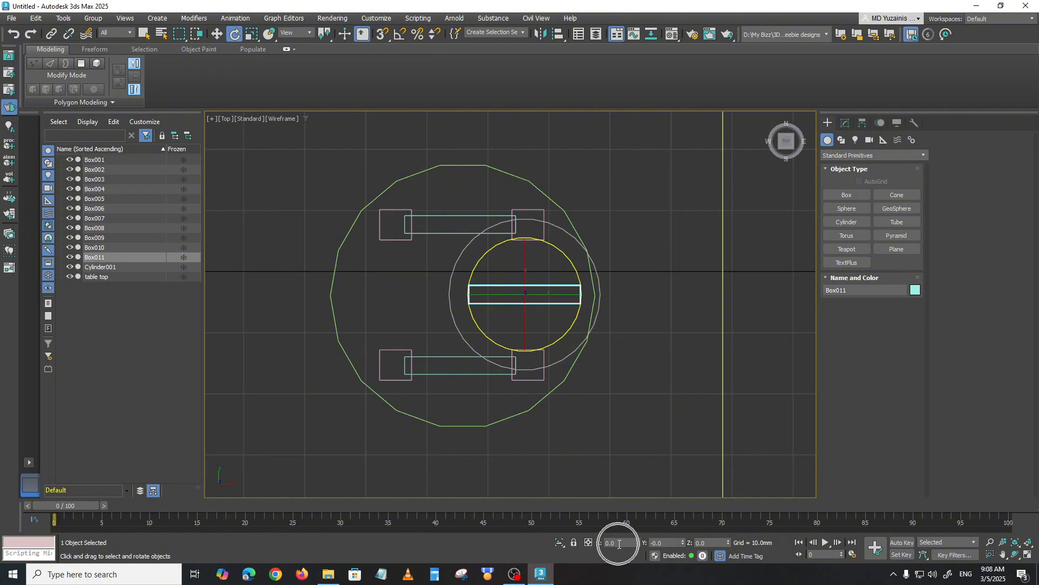
Set the middle rail's Z rotation to 90 degrees in the top view
click(663, 544)
click(703, 542)
drag(569, 323, 515, 371)
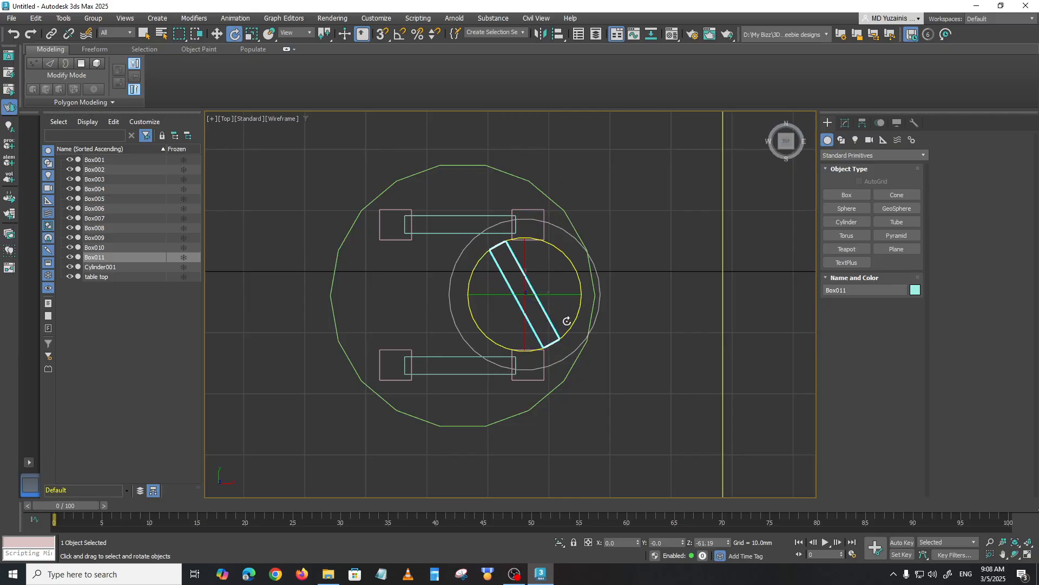
key(ctrl+z)
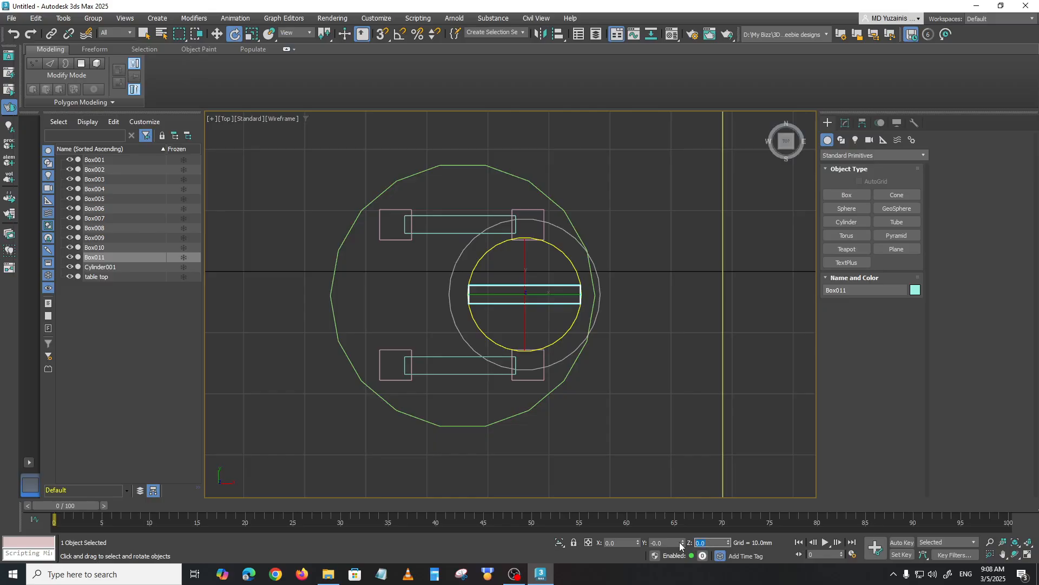
key(Return)
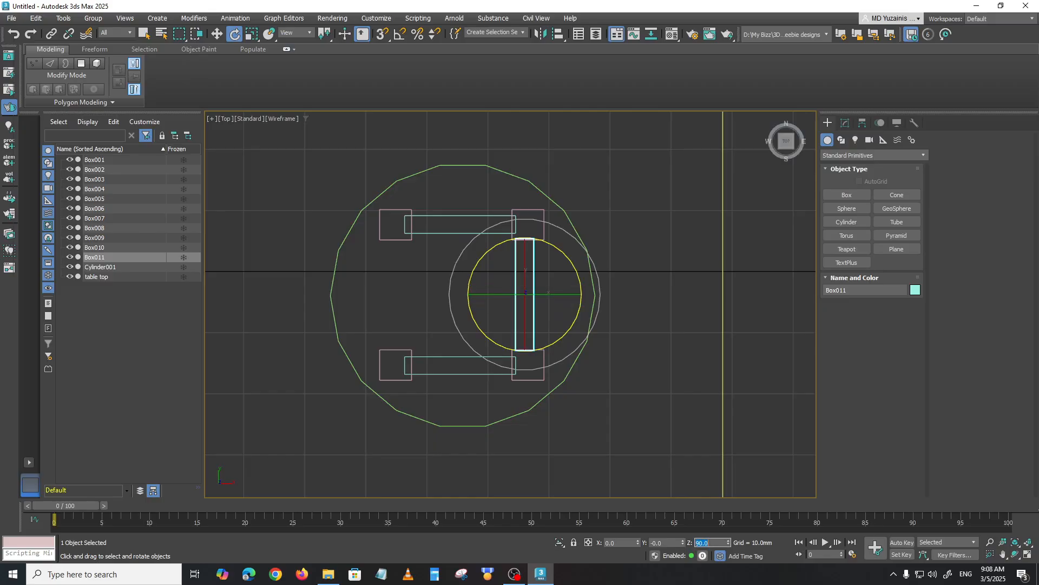
middle_drag(637, 381, 589, 355)
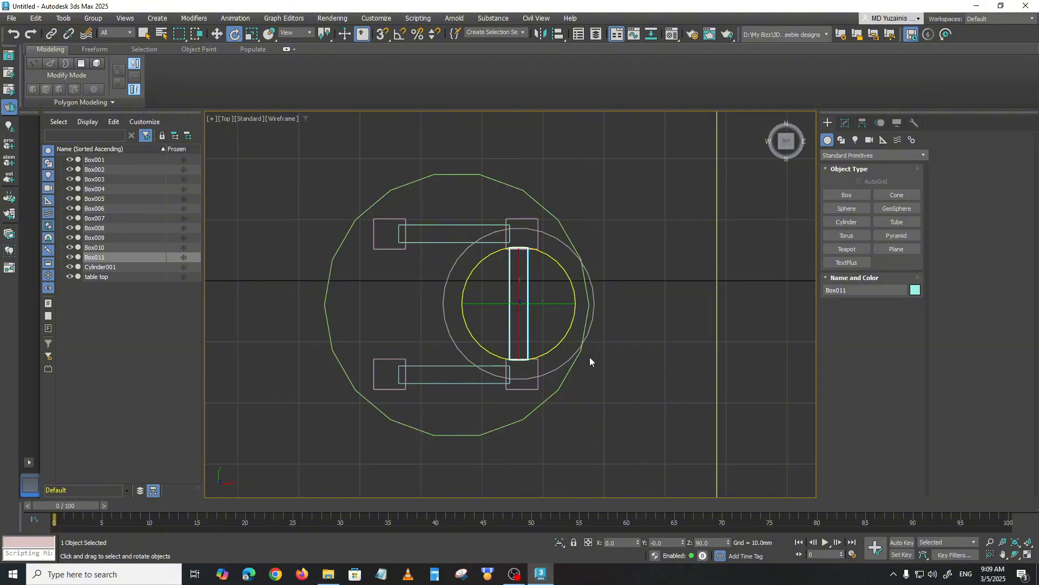
Align the rotated rail along X with its two stool legs and copy it to about X -85.3 mm between the opposite legs
key(w)
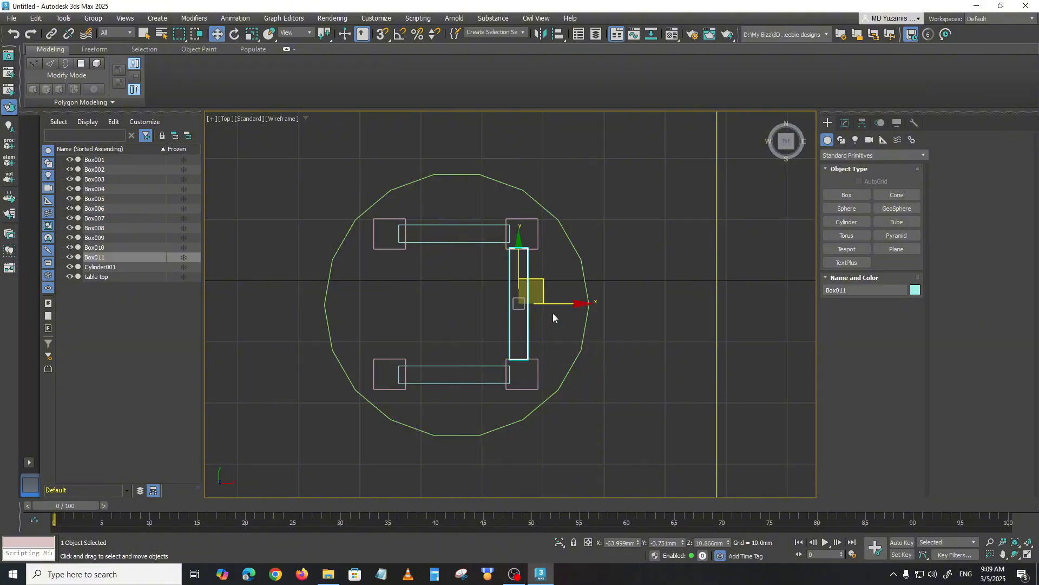
drag(557, 303, 428, 302)
click(522, 333)
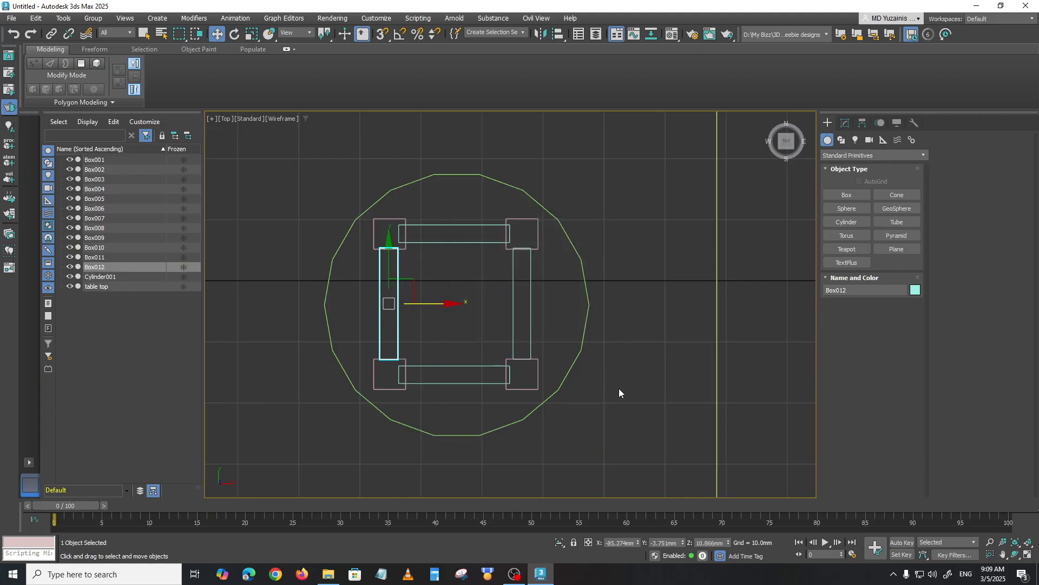
In perspective, select all four stool rails, change their object color to pale yellow, and deselect them
key(p)
mouse_move(615, 388)
alt+middle_down()
mouse_move(592, 407)
mouse_move(627, 402)
mouse_move(586, 417)
mouse_move(455, 382)
alt+middle_up()
click(627, 401)
scroll(568, 398, up, 5)
click(457, 385)
ctrl+click(471, 353)
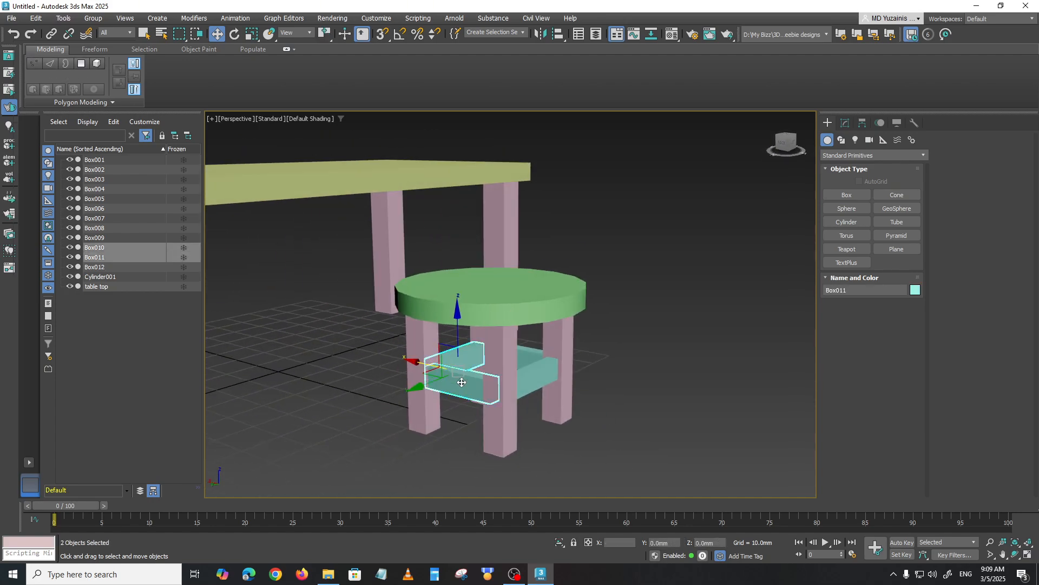
ctrl+click(523, 379)
ctrl+click(533, 356)
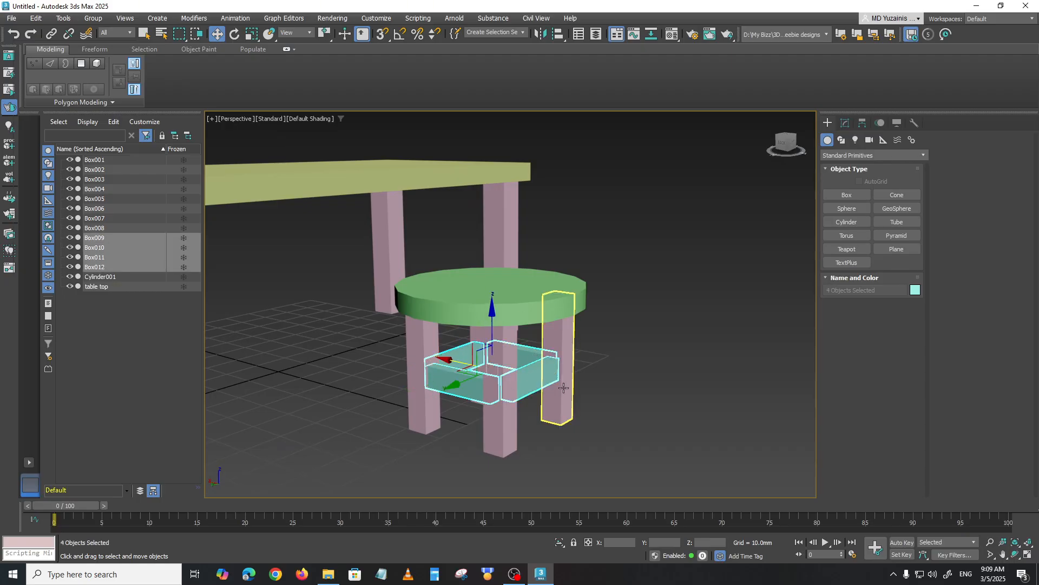
click(915, 291)
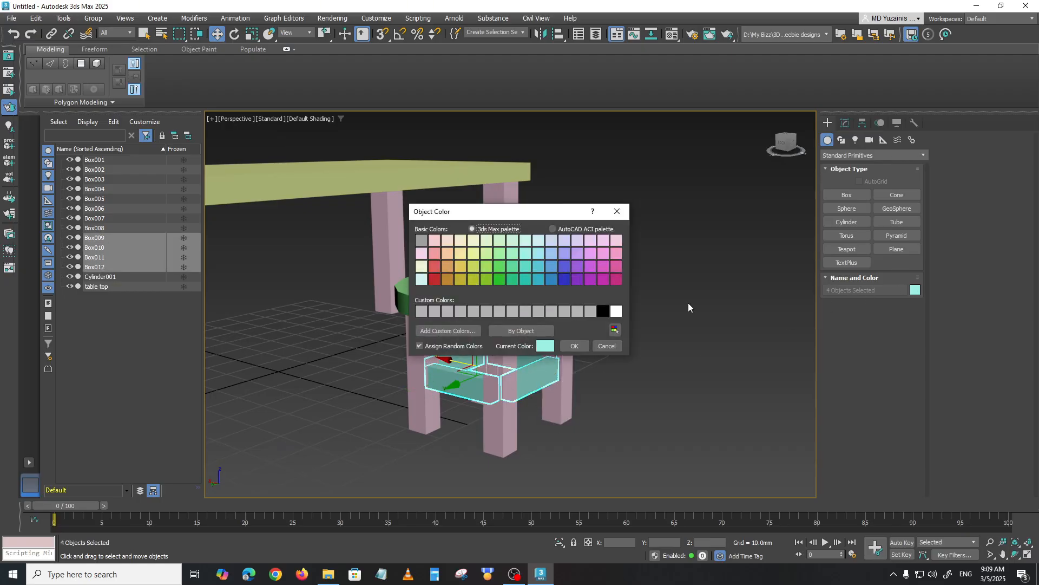
click(575, 346)
click(624, 401)
alt+middle_drag(625, 401, 574, 347)
scroll(600, 374, down, 5)
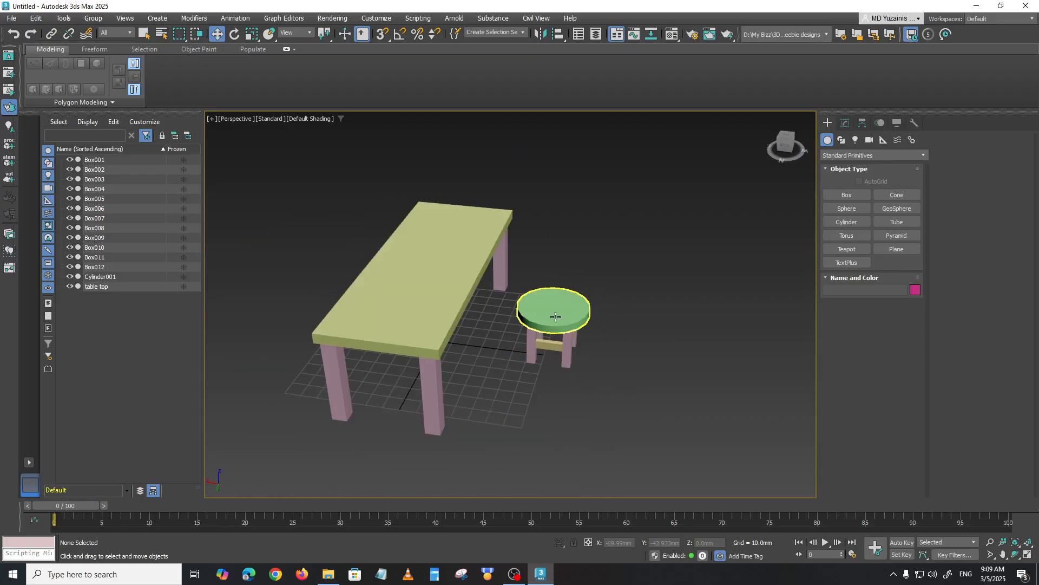
Try to rotate all the stool's parts together in perspective
click(555, 317)
click(577, 405)
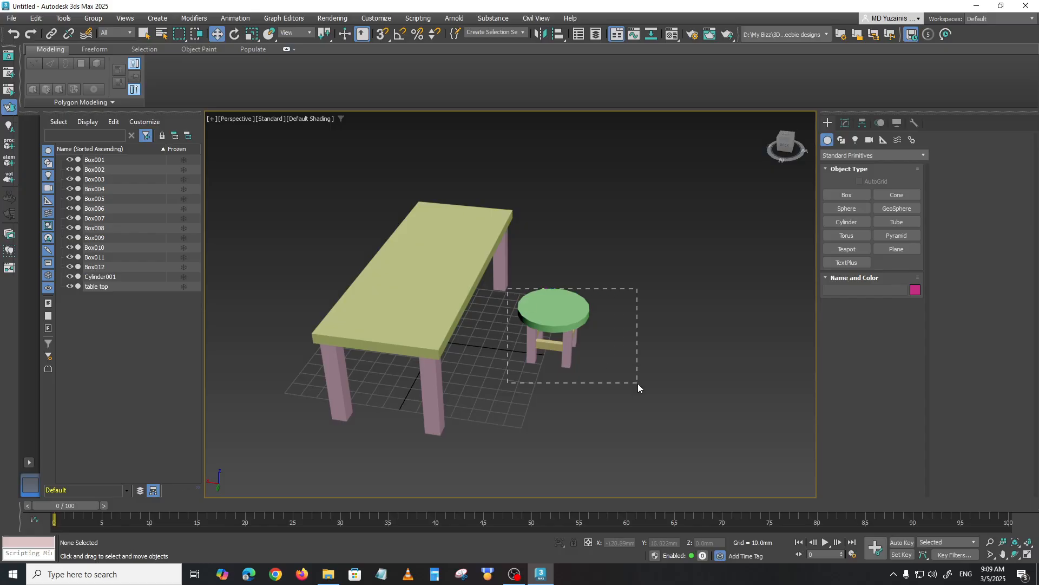
drag(638, 383, 638, 383)
key(e)
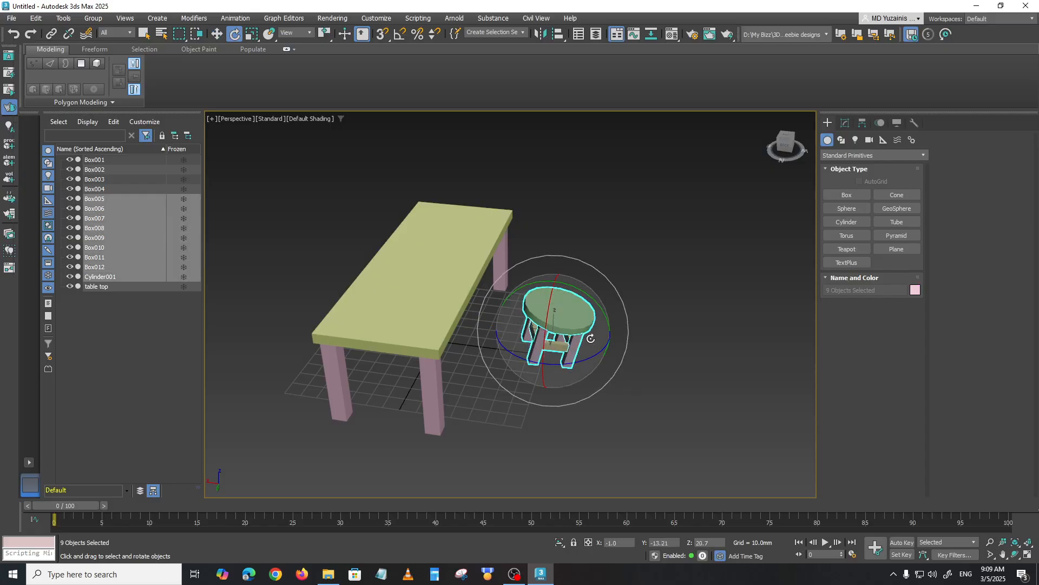
right_click(594, 341)
drag(591, 338, 615, 384)
key(w)
right_click(615, 384)
click(599, 396)
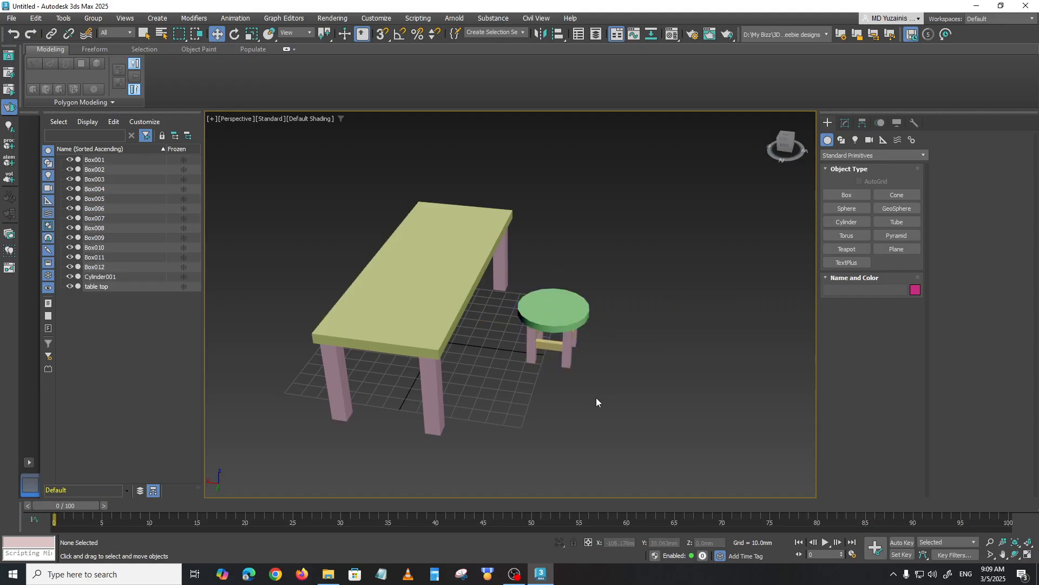
middle_drag(596, 397, 619, 388)
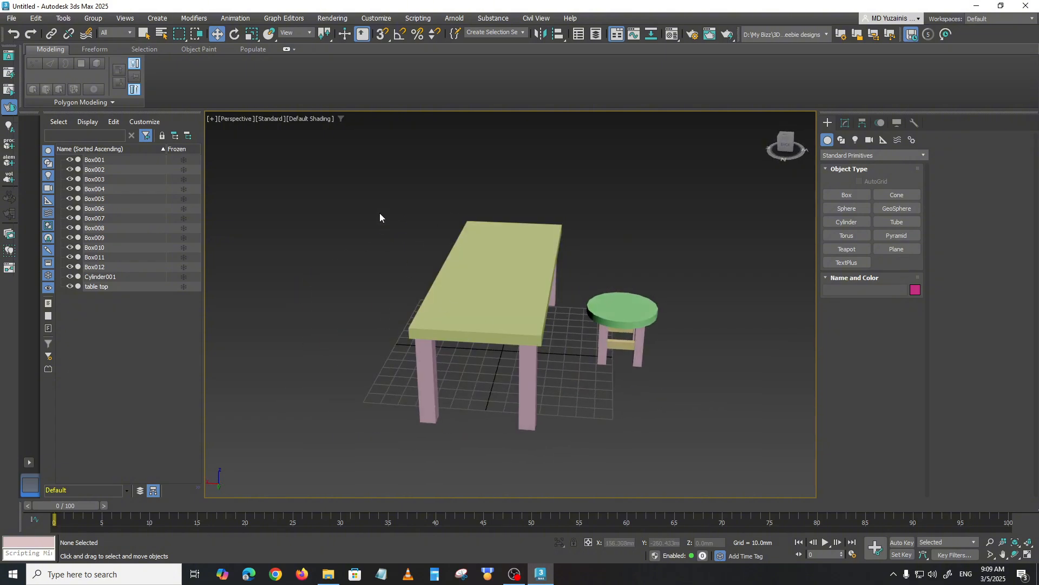
Group the table top and its four legs under the name "Table grp" and deselect the group
drag(570, 449, 573, 453)
alt+middle_drag(564, 444, 303, 402)
click(514, 574)
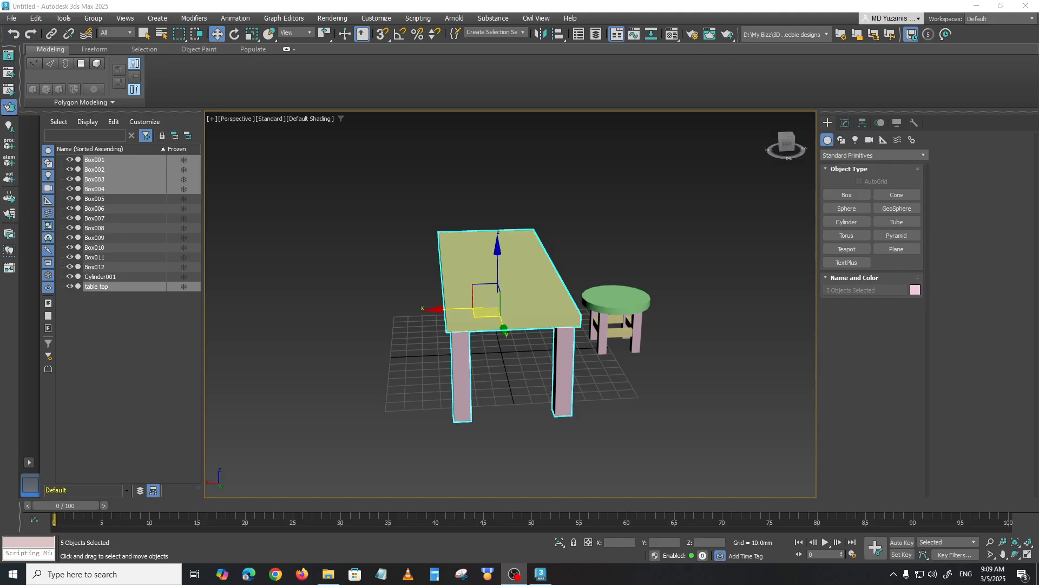
mouse_move(494, 373)
alt+middle_down()
mouse_move(512, 371)
mouse_move(483, 372)
alt+middle_up()
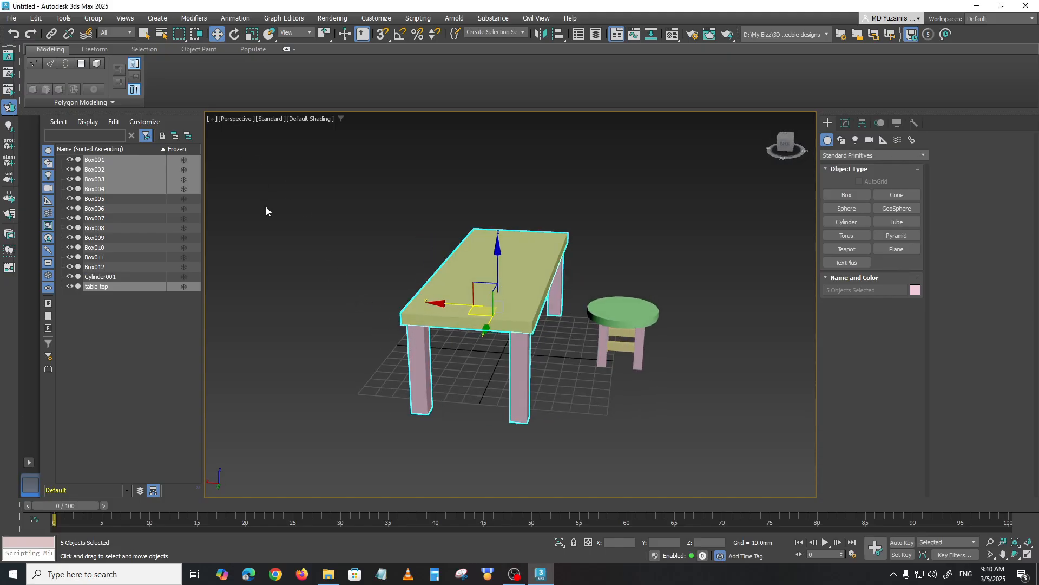
click(93, 18)
click(98, 36)
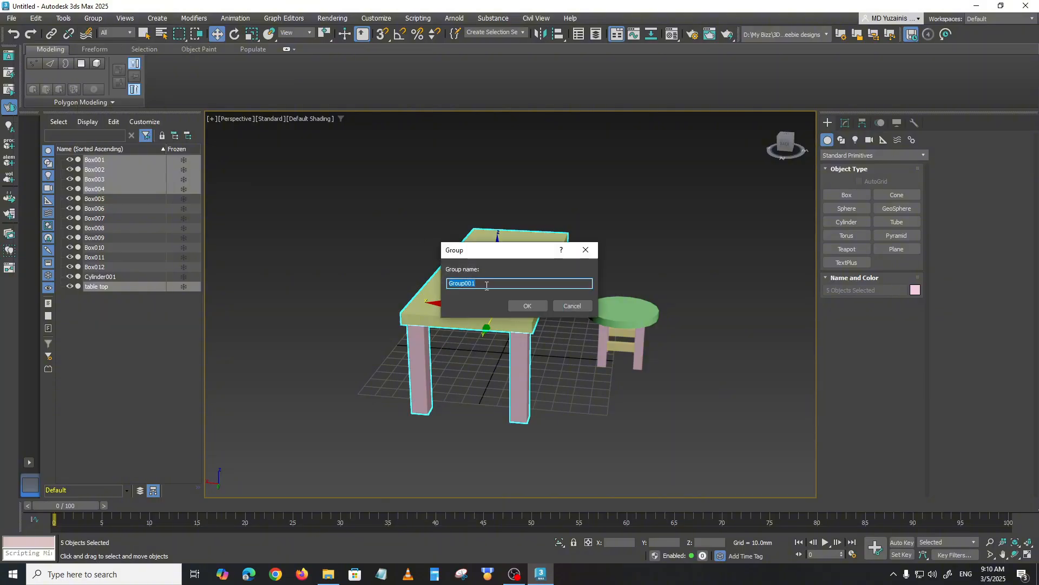
text(Table grp)
key(Return)
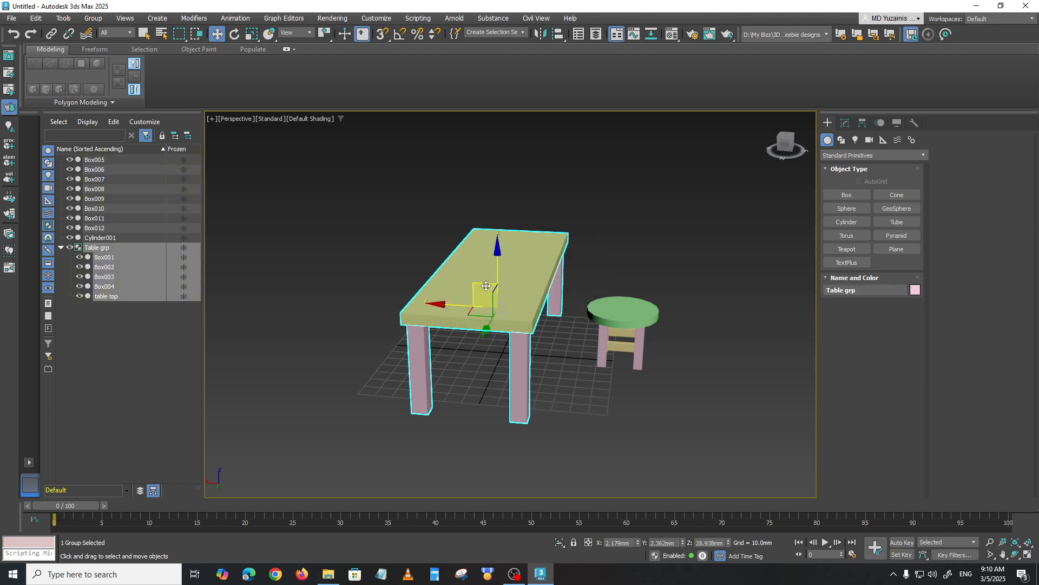
click(372, 271)
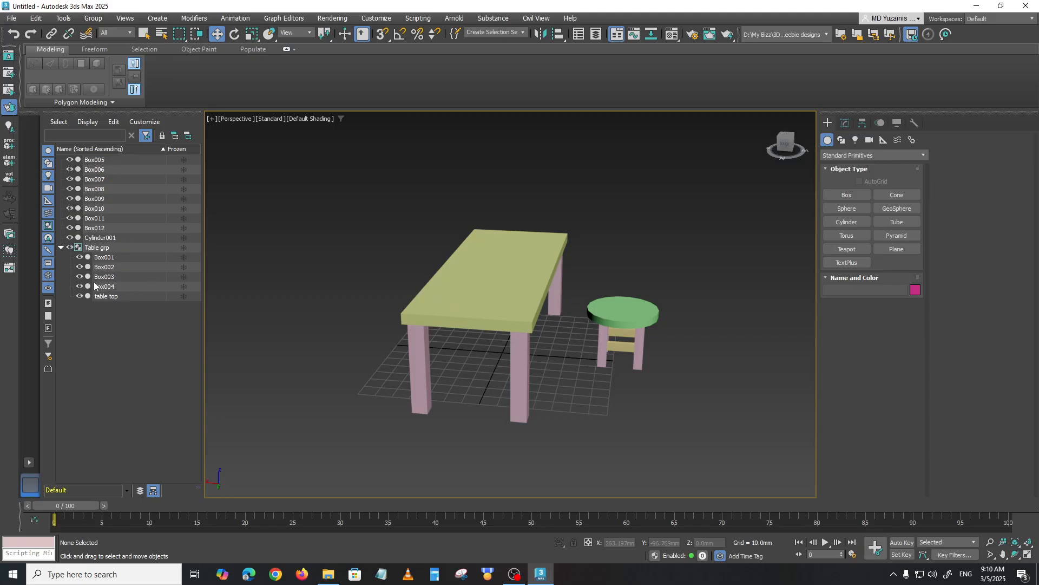
Examine the table group in the scene list by selecting it, collapsing its members and expanding them again
click(97, 248)
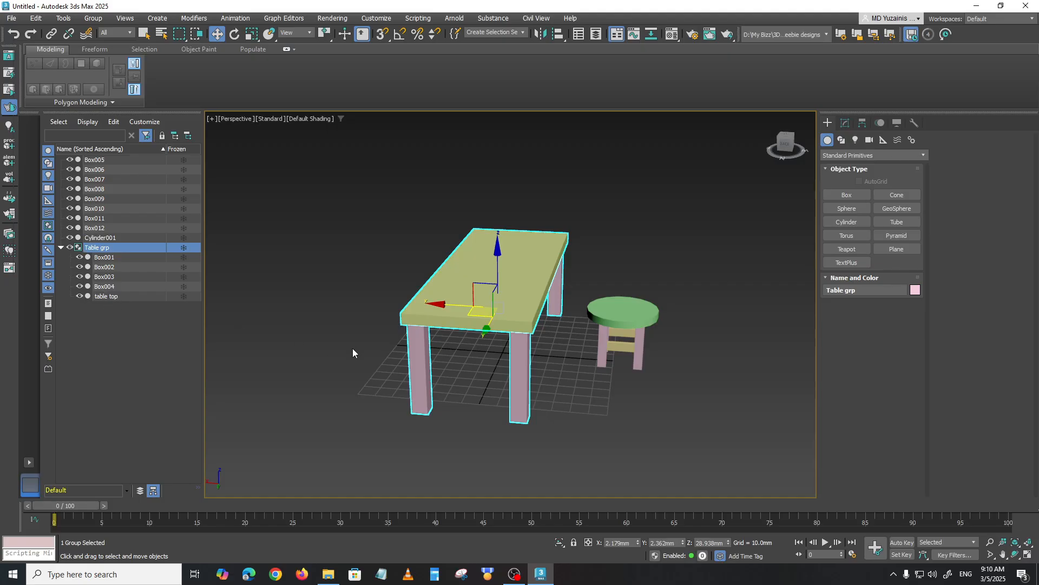
click(113, 313)
click(101, 248)
click(59, 247)
click(95, 271)
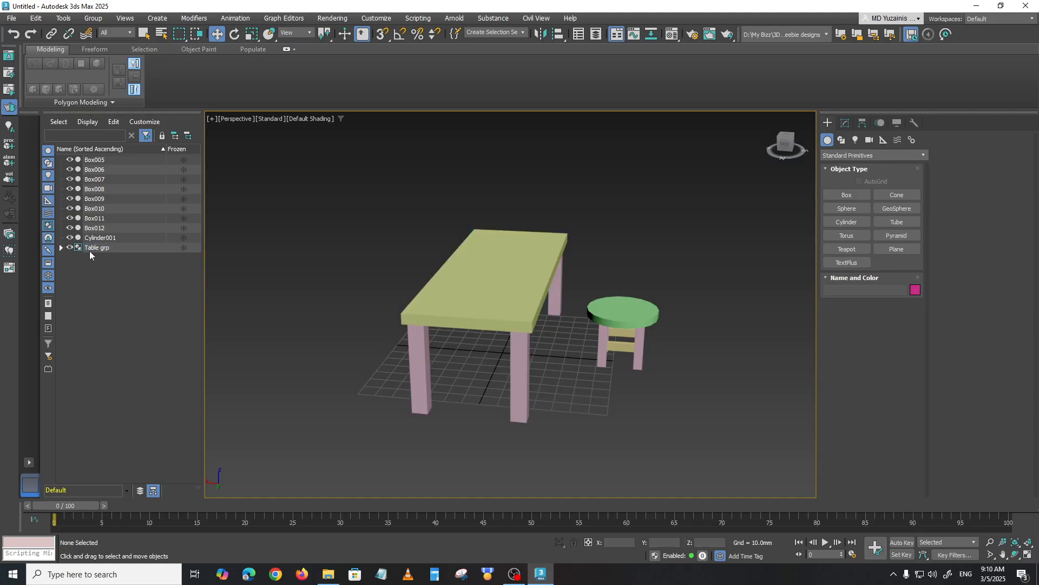
click(60, 247)
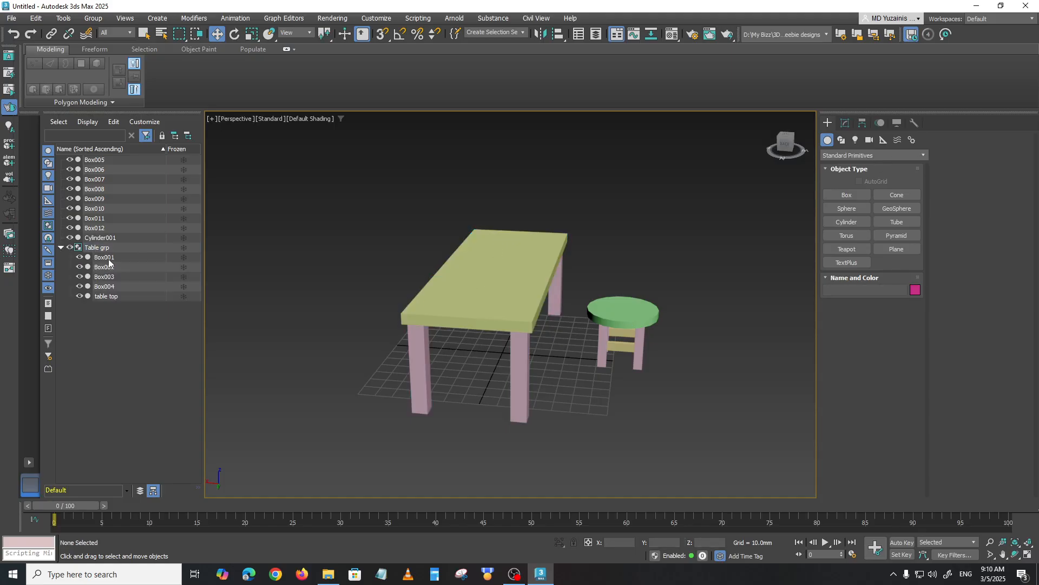
Check what is selected in the viewport when each member of the table group is picked in the scene list
click(106, 259)
click(107, 268)
click(108, 277)
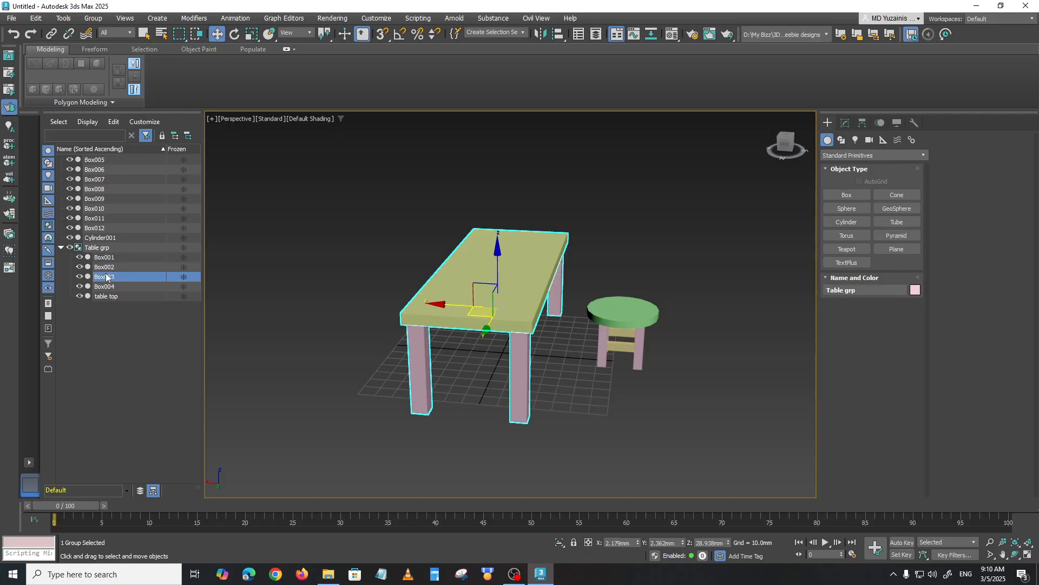
click(108, 287)
click(108, 297)
click(107, 277)
click(106, 258)
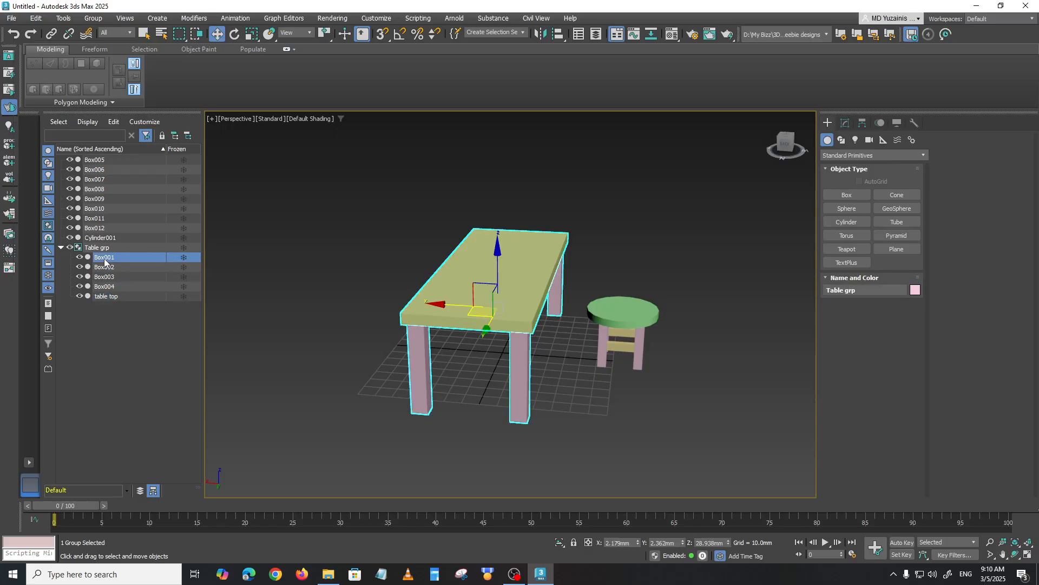
click(98, 248)
click(142, 349)
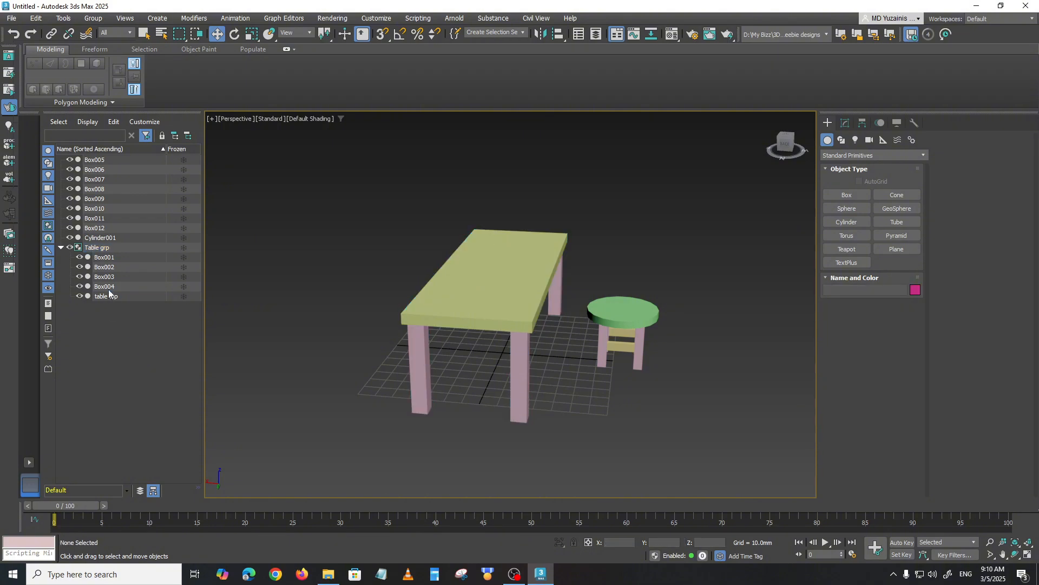
Try to move the table after picking Box004 inside its group, undo the move, and deselect the group
click(106, 287)
drag(472, 286, 529, 266)
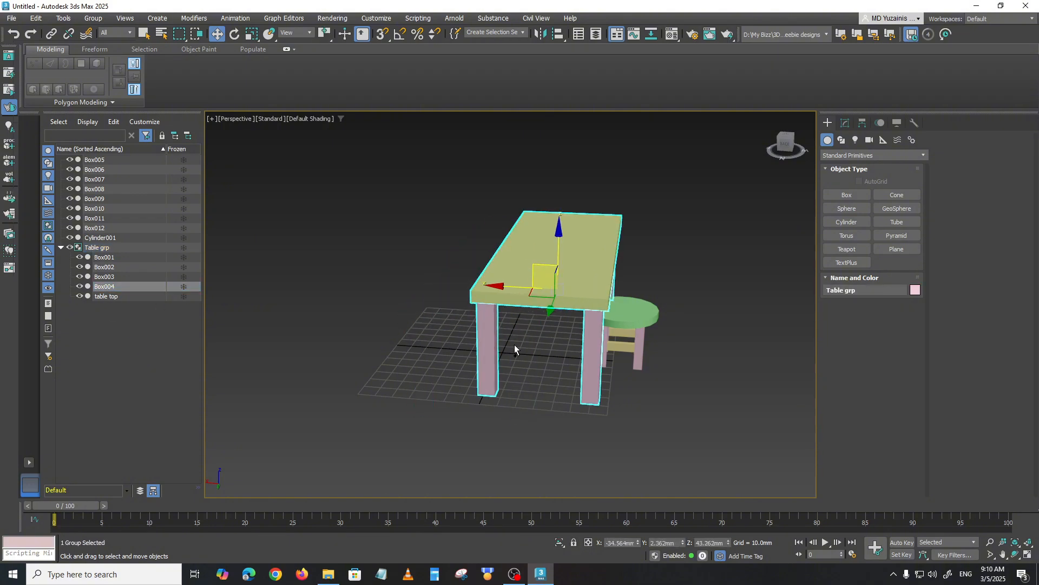
key(ctrl+z)
click(557, 400)
click(518, 401)
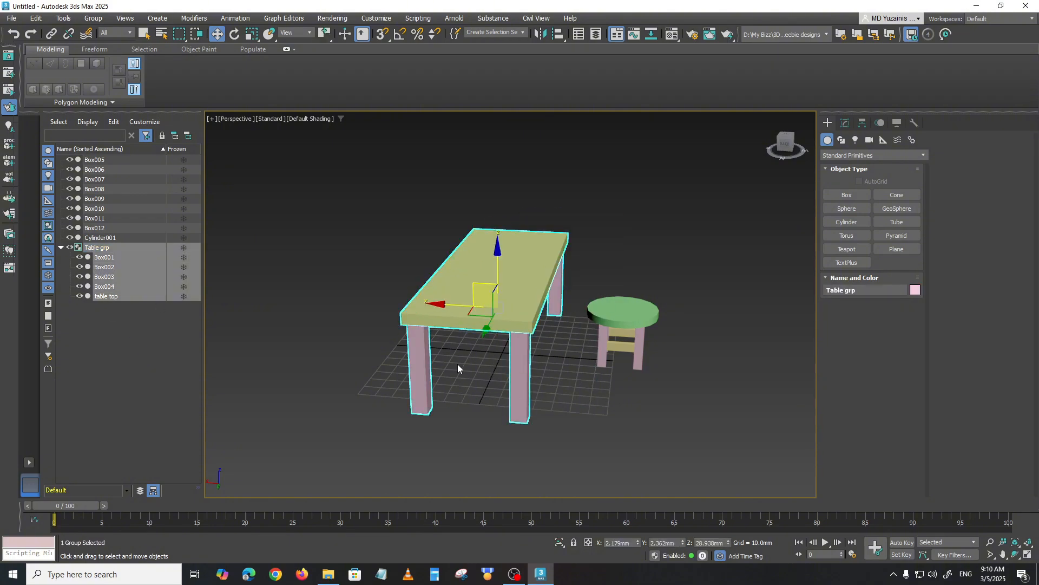
click(359, 353)
Clone the table group once as a copy along X to about X 107 mm, deselect it, and collapse the original group in the scene list
click(425, 312)
mouse_move(476, 353)
alt+middle_down()
mouse_move(507, 367)
mouse_move(489, 367)
alt+middle_up()
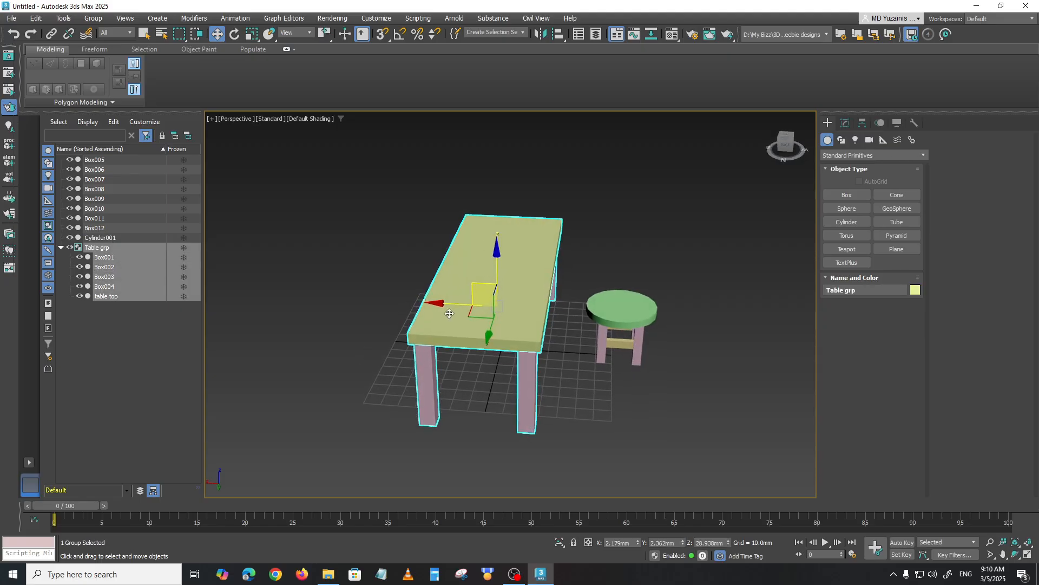
shift+drag(449, 307, 284, 280)
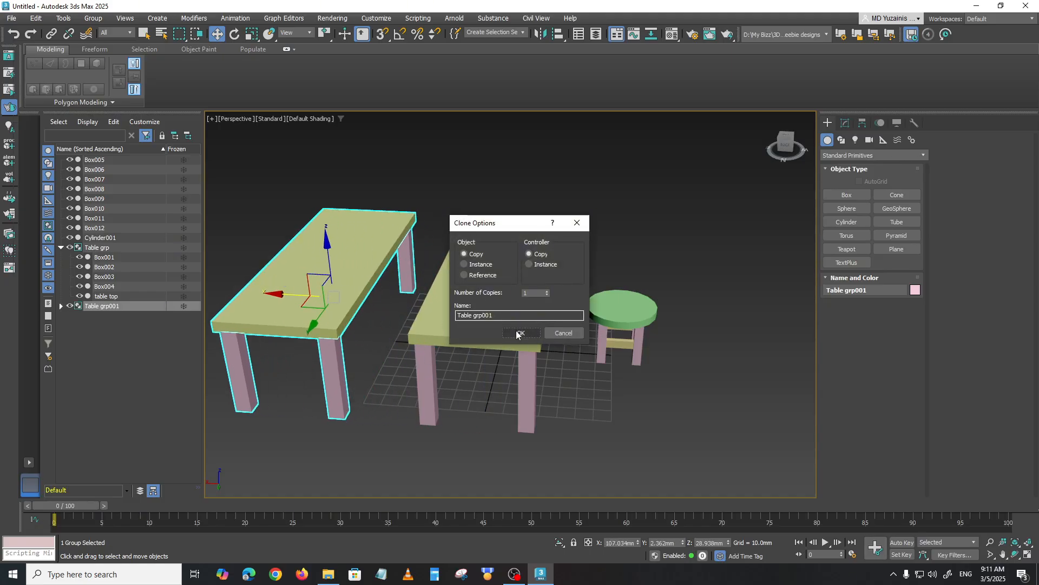
click(517, 332)
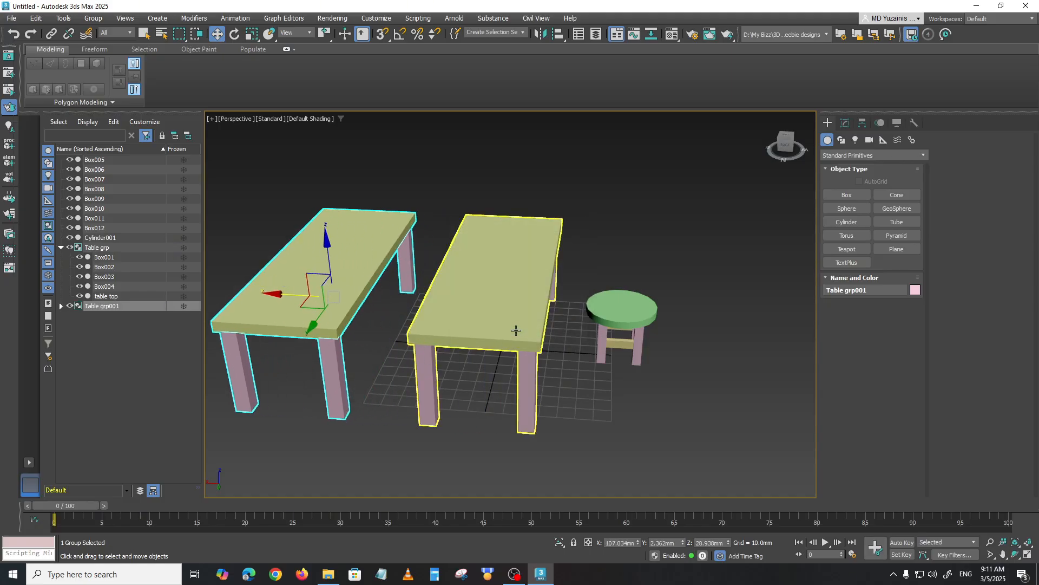
click(131, 343)
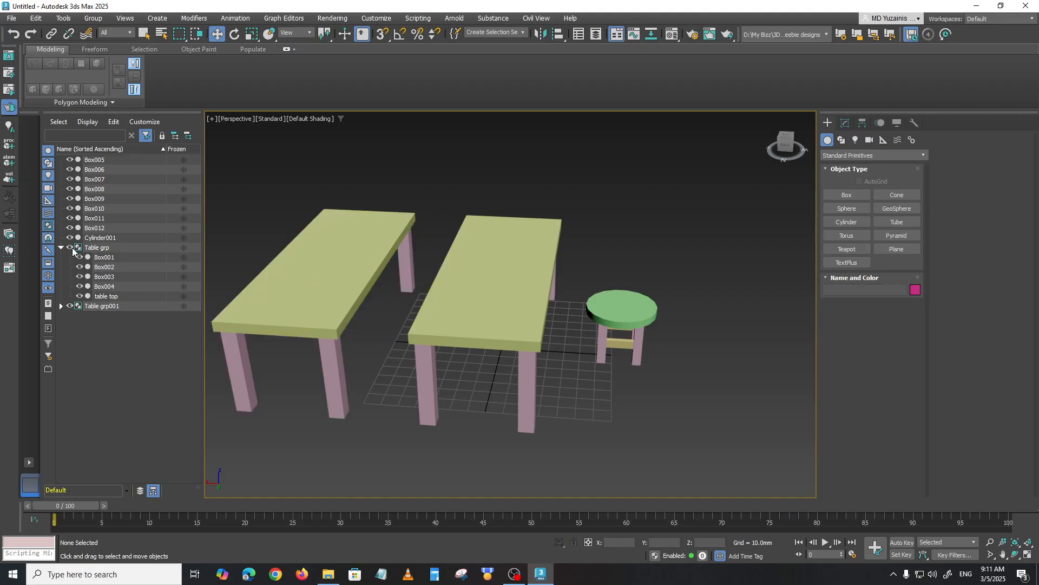
click(61, 247)
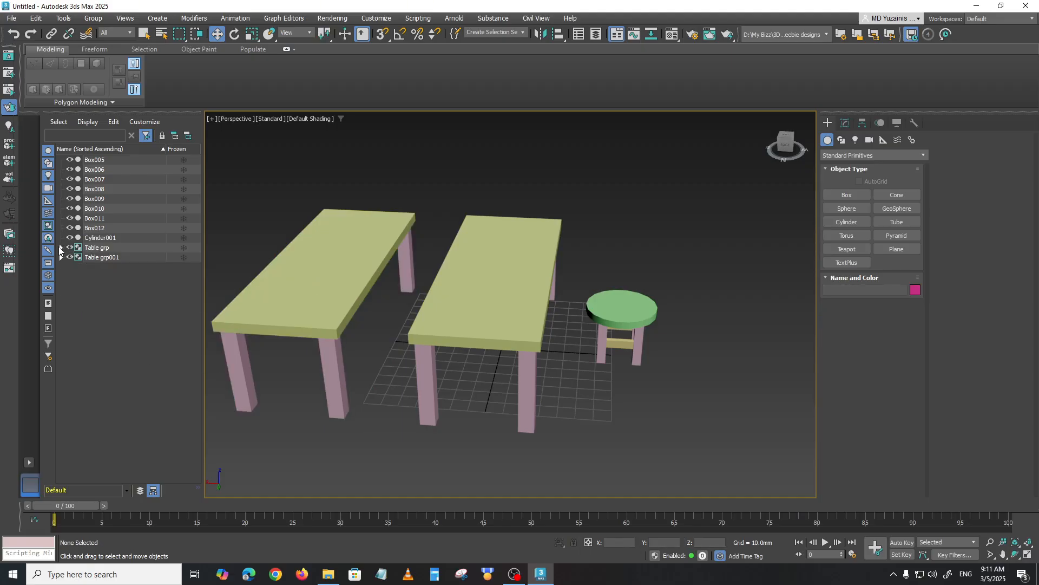
Ungroup the copied table, Table grp001, into its separate top and legs, and deselect the parts
click(103, 258)
middle_drag(502, 401, 543, 408)
click(436, 411)
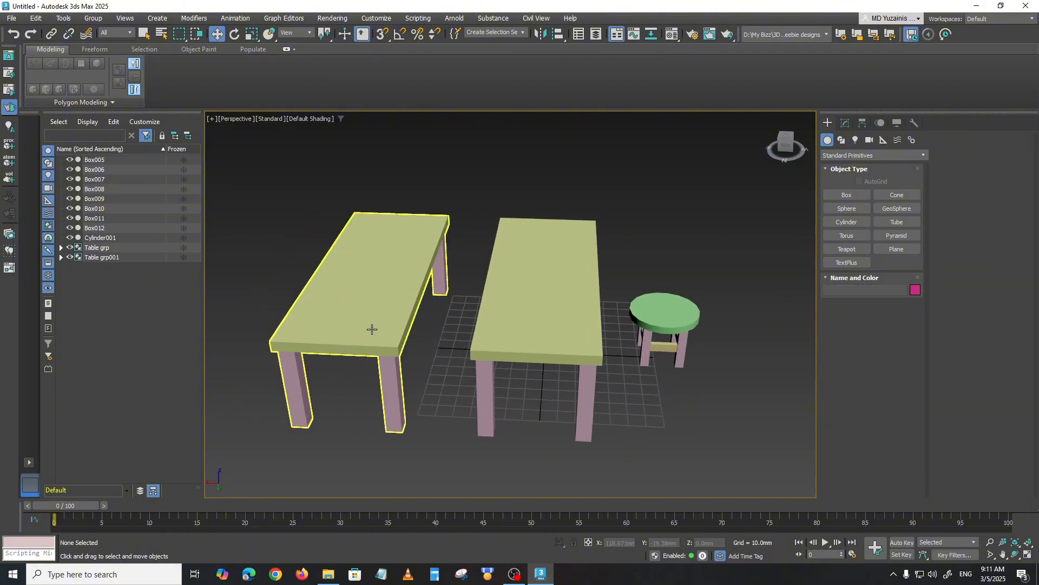
click(372, 329)
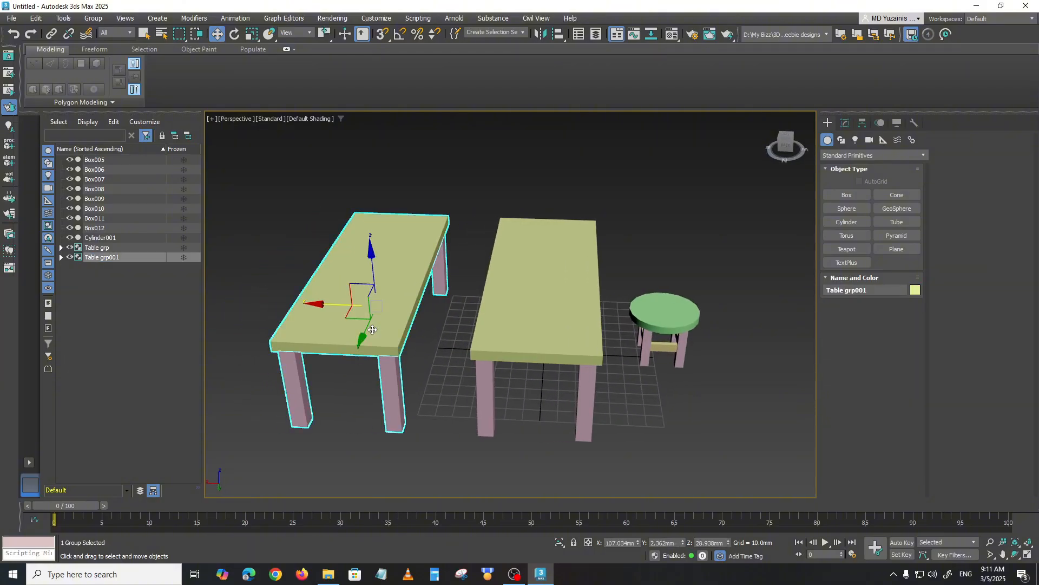
click(93, 19)
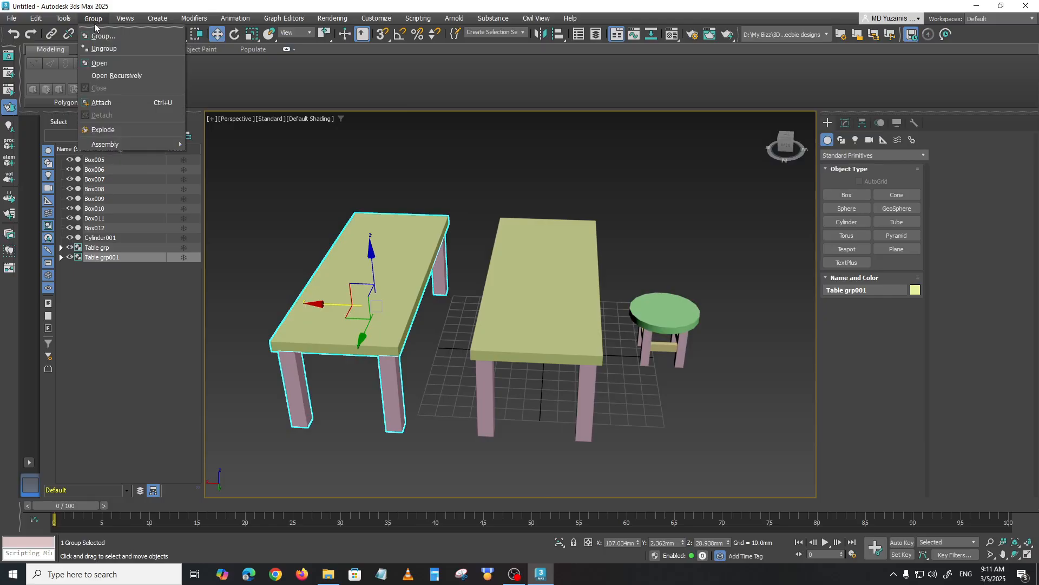
click(99, 47)
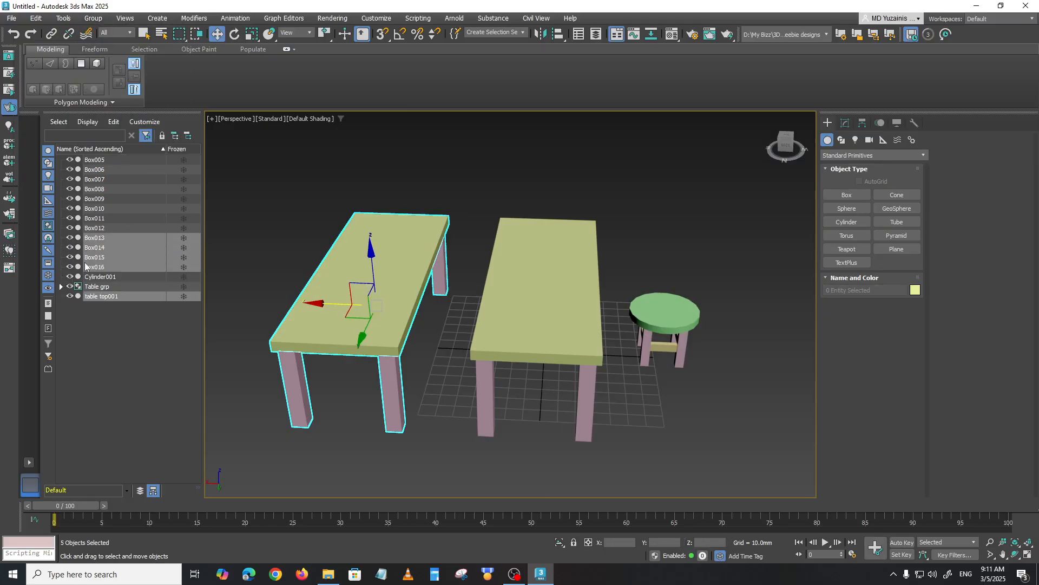
click(127, 342)
Check that the copied table's top is selected on its own, and delete the top and all legs of the copy
click(98, 297)
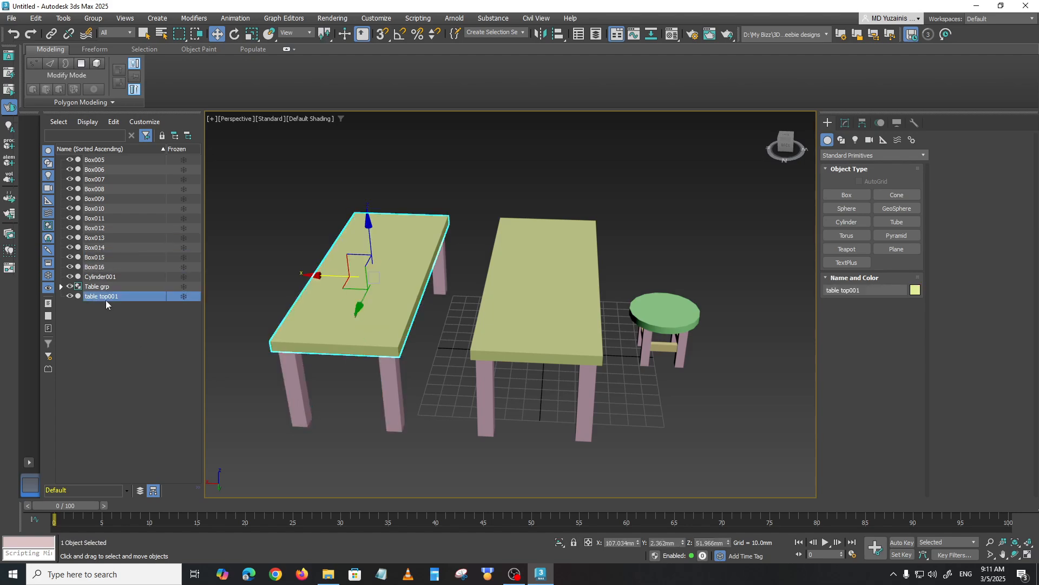
click(99, 308)
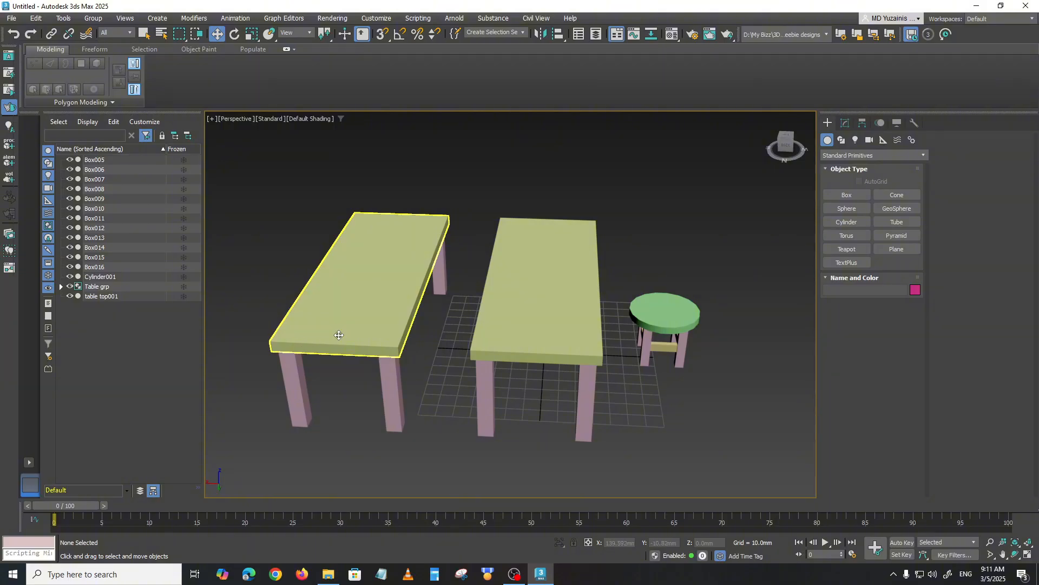
click(357, 347)
alt+middle_drag(357, 347, 361, 338)
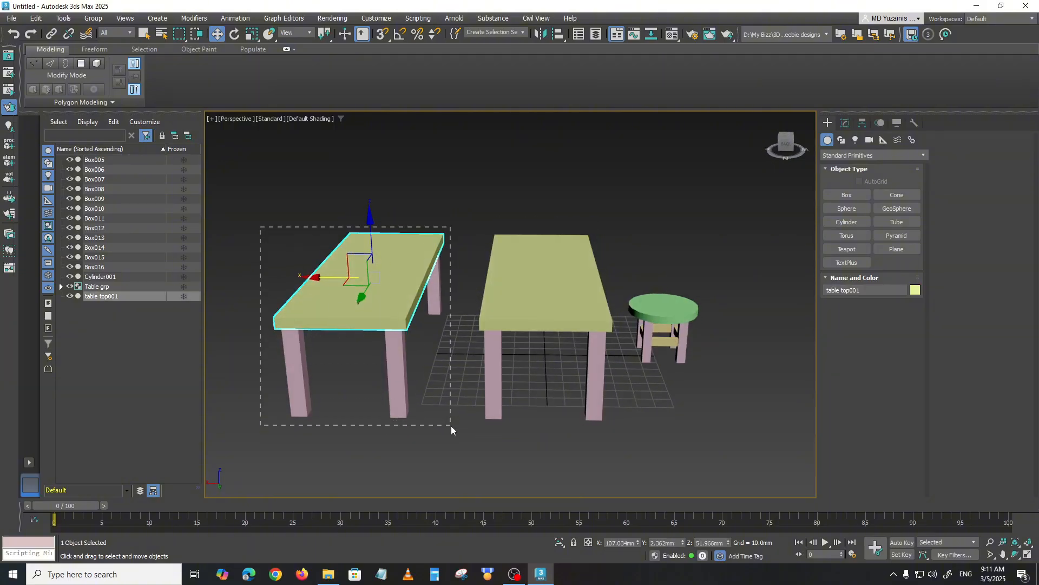
drag(451, 430, 452, 430)
key(Delete)
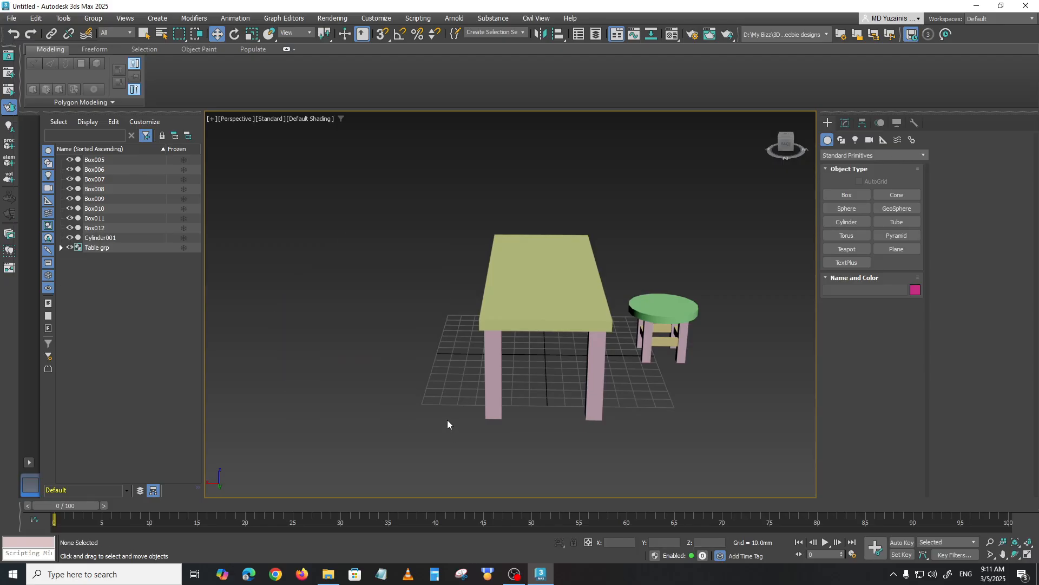
Select the original table and open its group so that its members can be edited individually
alt+middle_drag(465, 408, 434, 362)
click(481, 412)
scroll(467, 347, up, 3)
click(442, 374)
click(386, 381)
scroll(444, 340, up, 3)
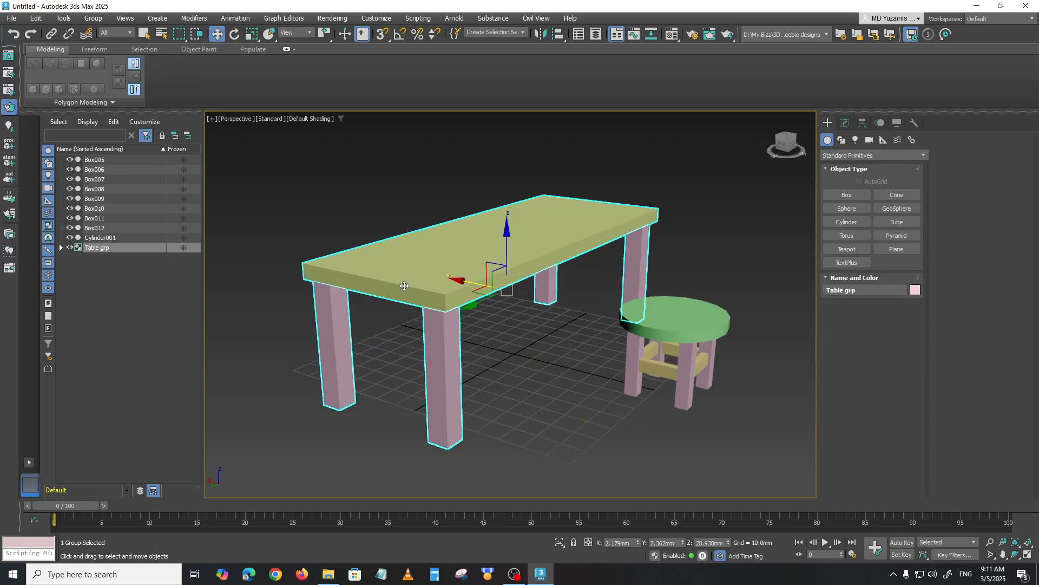
click(95, 19)
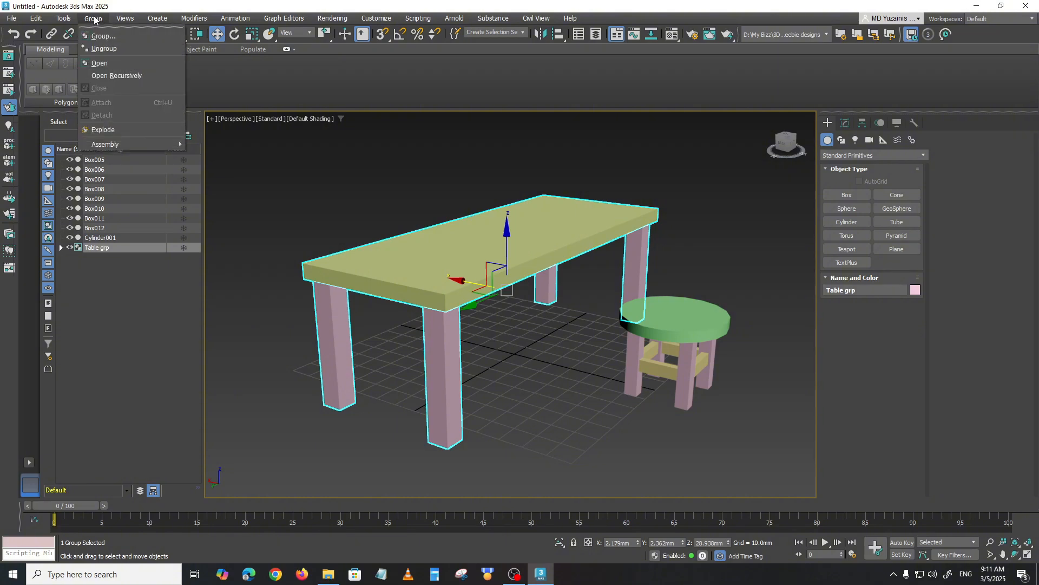
click(98, 63)
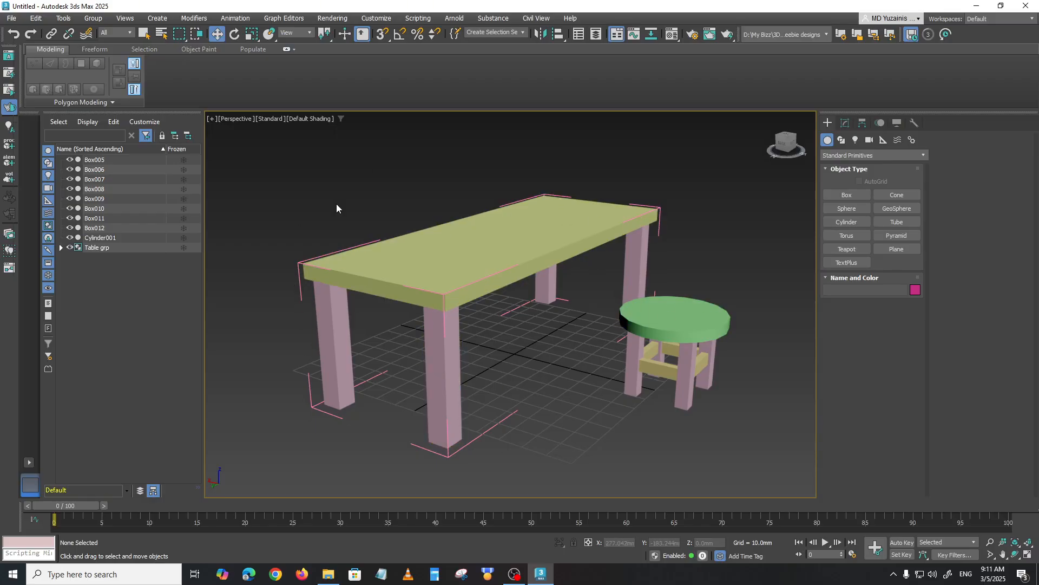
Move the front table leg Box002 along Y to about 48 mm inside the open group, and deselect it
click(445, 372)
double_click(445, 379)
alt+middle_drag(491, 384, 464, 388)
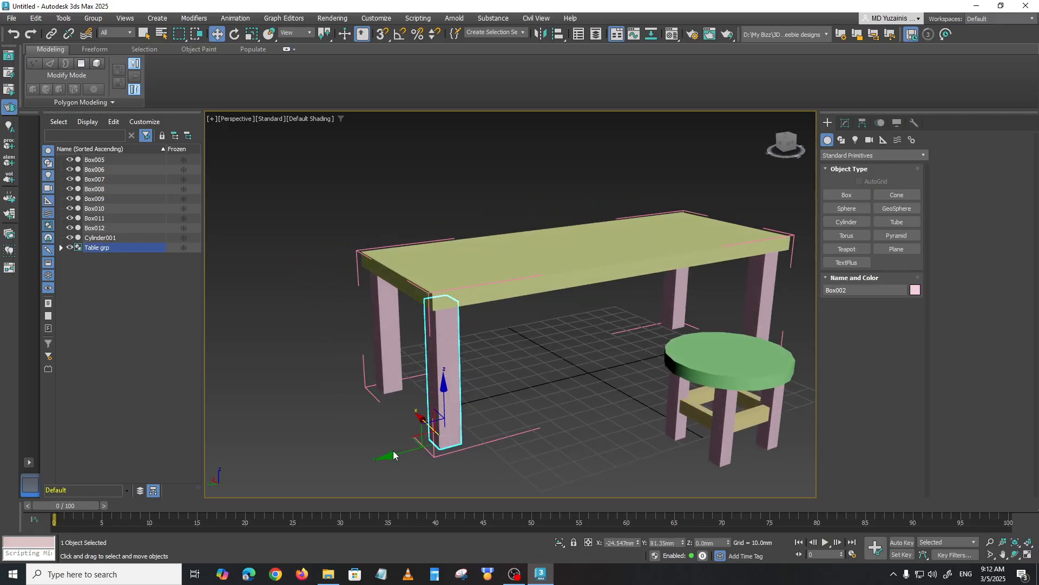
drag(399, 455, 467, 450)
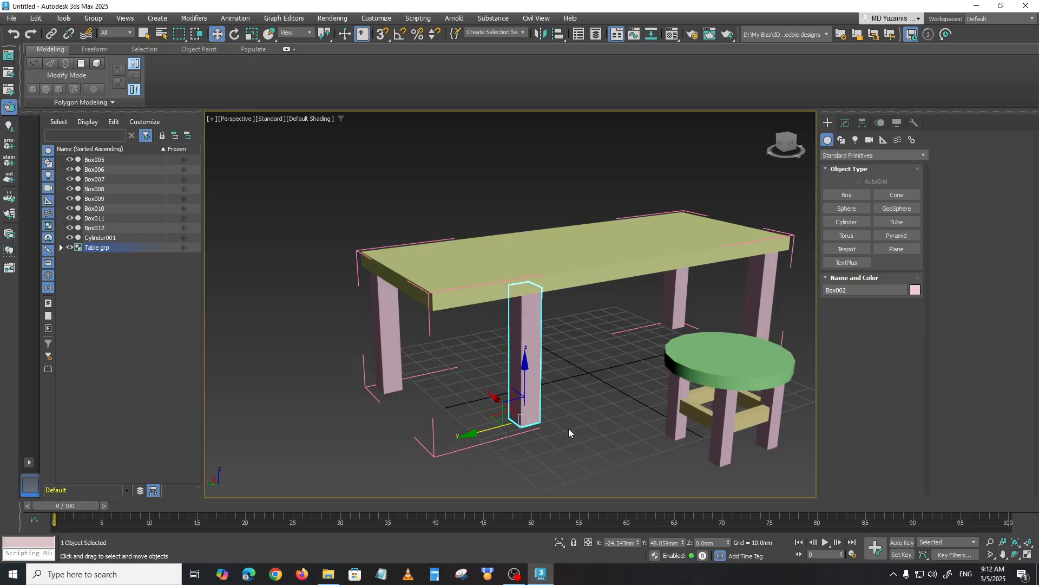
click(577, 453)
alt+middle_drag(576, 453, 573, 375)
Pick the table top and the moved leg individually inside the open group, and close the table group
click(512, 286)
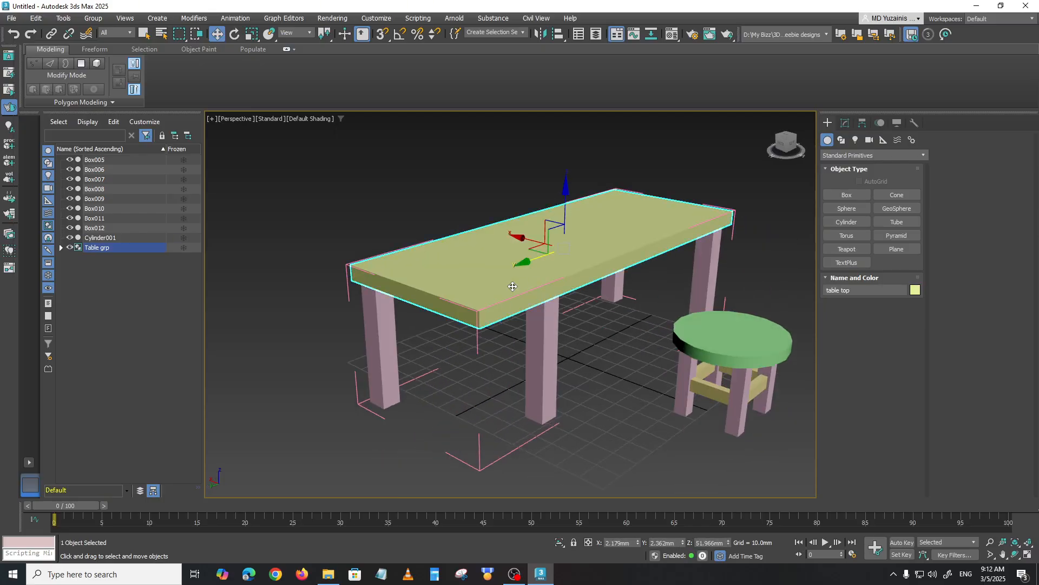
click(612, 433)
click(546, 349)
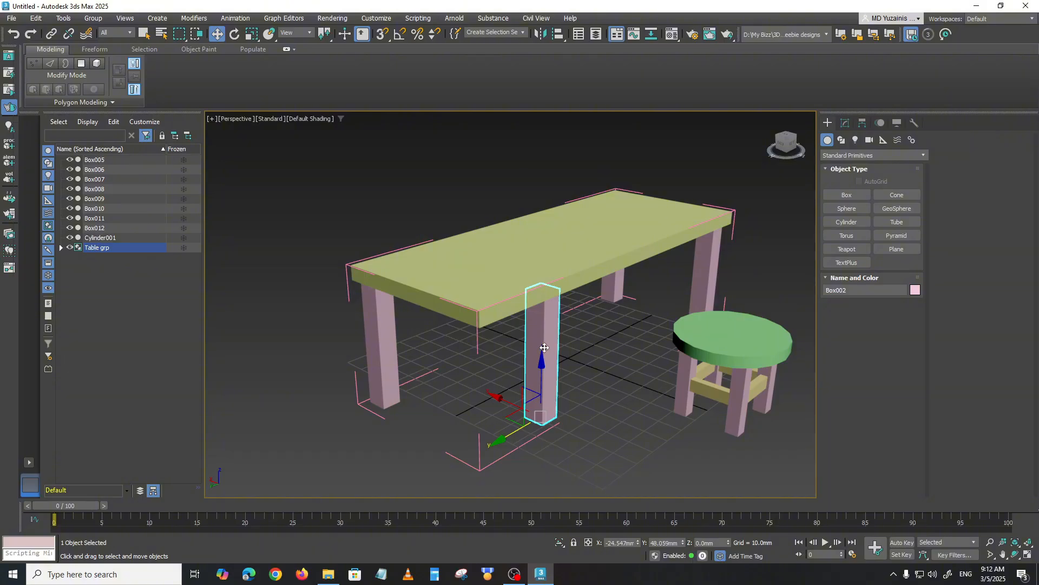
click(473, 305)
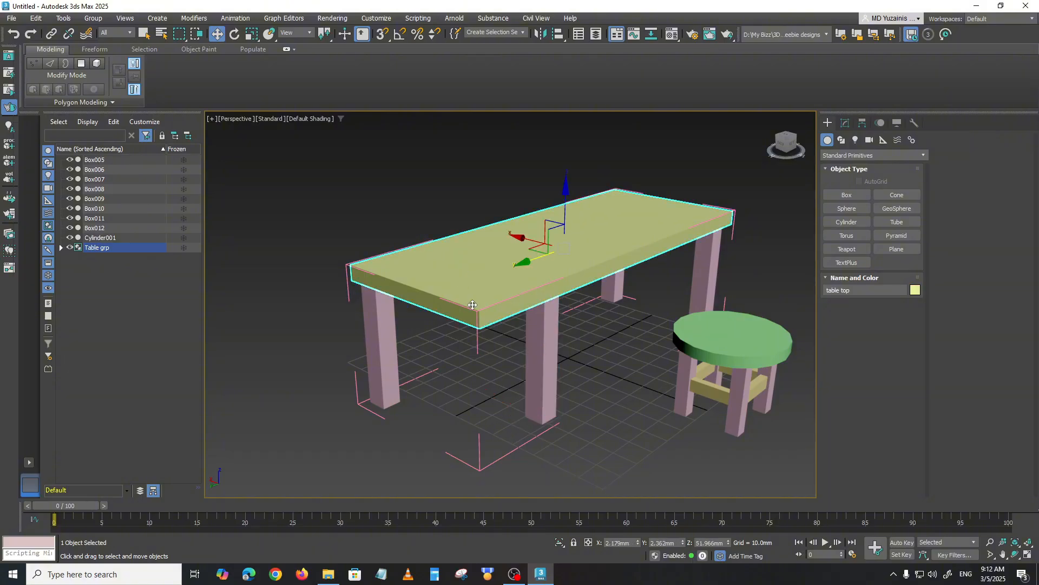
click(93, 19)
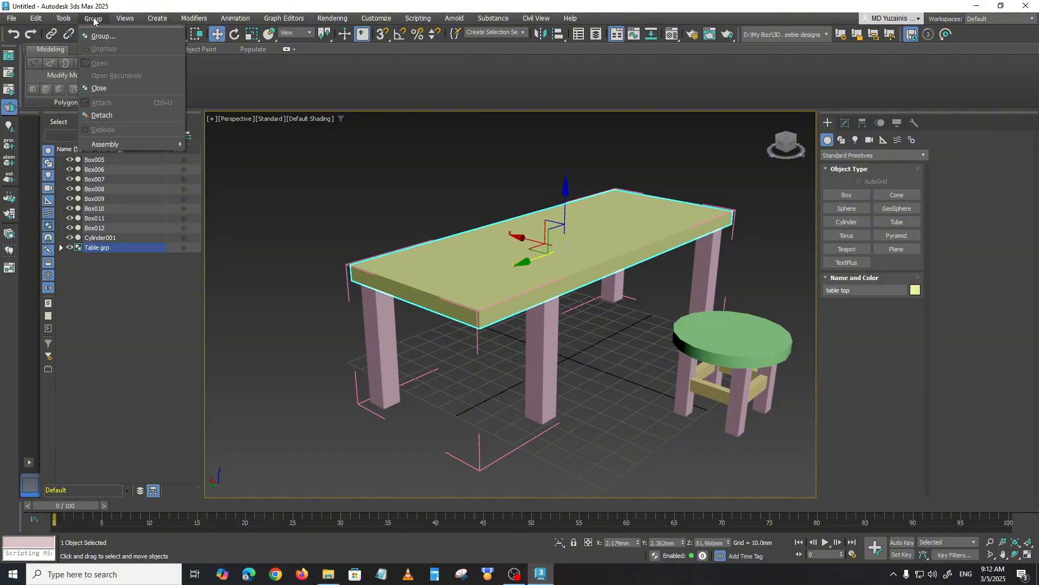
click(99, 88)
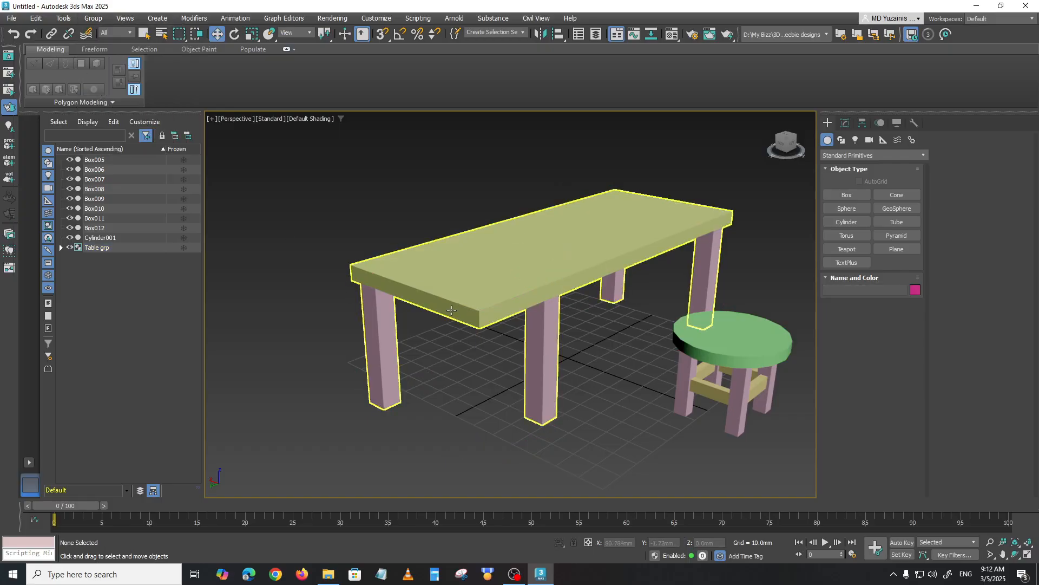
Try to move the closed table group as one object and undo the move
mouse_move(504, 395)
alt+middle_down()
mouse_move(531, 340)
mouse_move(619, 388)
mouse_move(487, 383)
mouse_move(502, 380)
alt+middle_up()
drag(511, 302, 449, 324)
key(ctrl+z)
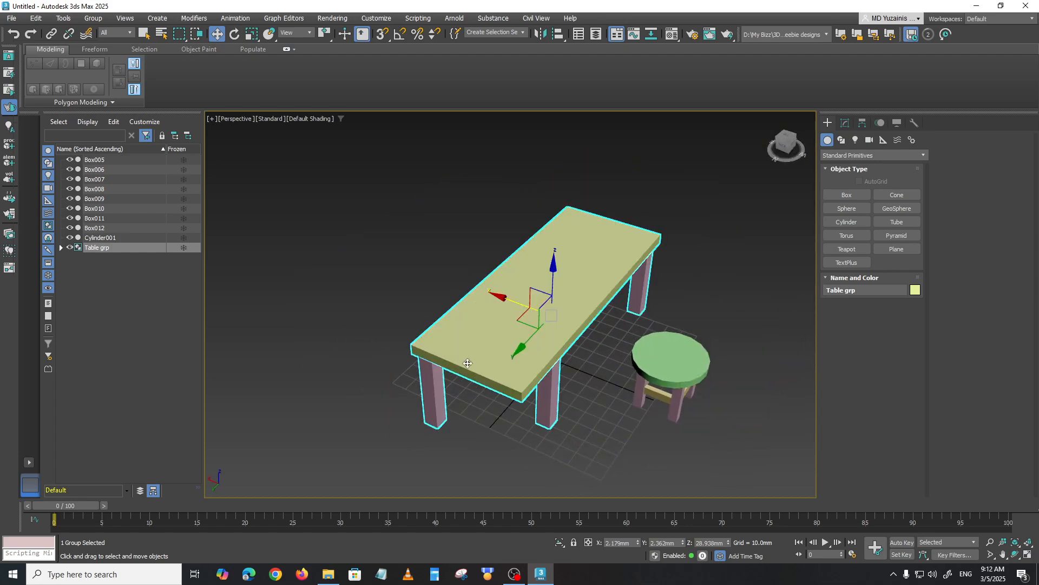
alt+middle_drag(449, 324, 473, 348)
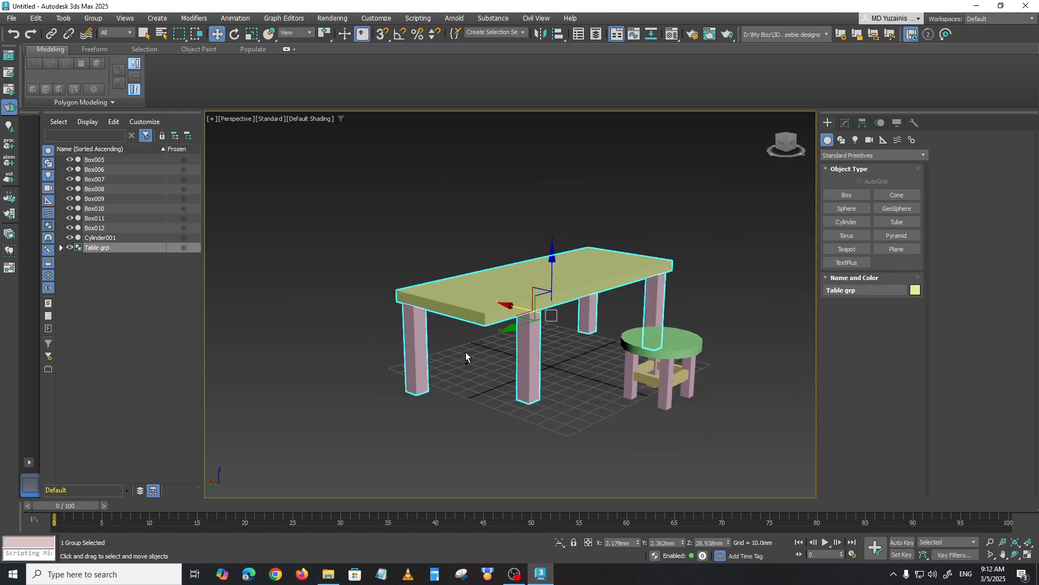
Undo the closing of the table group and the move of the front leg
click(465, 353)
key(ctrl+z)
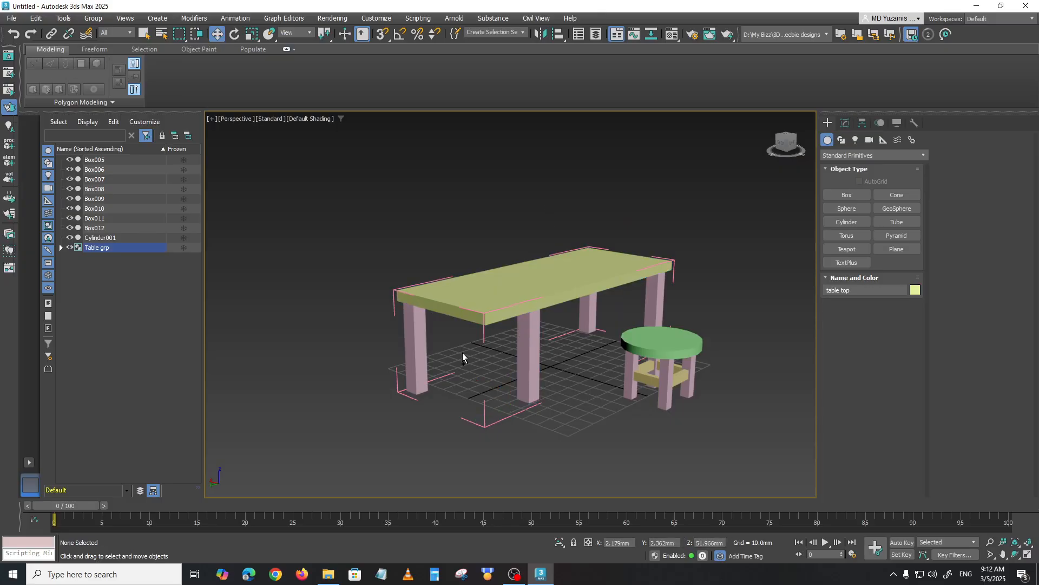
click(465, 352)
click(511, 367)
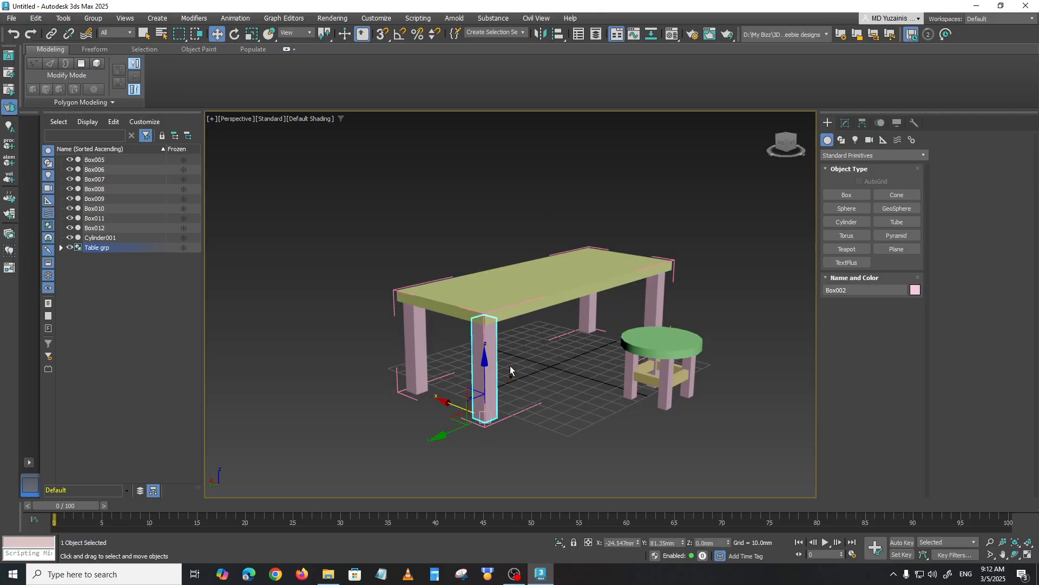
Try to move the front leg Box002 along X to about -118 mm inside the open group, and undo the move
alt+middle_drag(510, 366, 590, 402)
drag(455, 408, 648, 423)
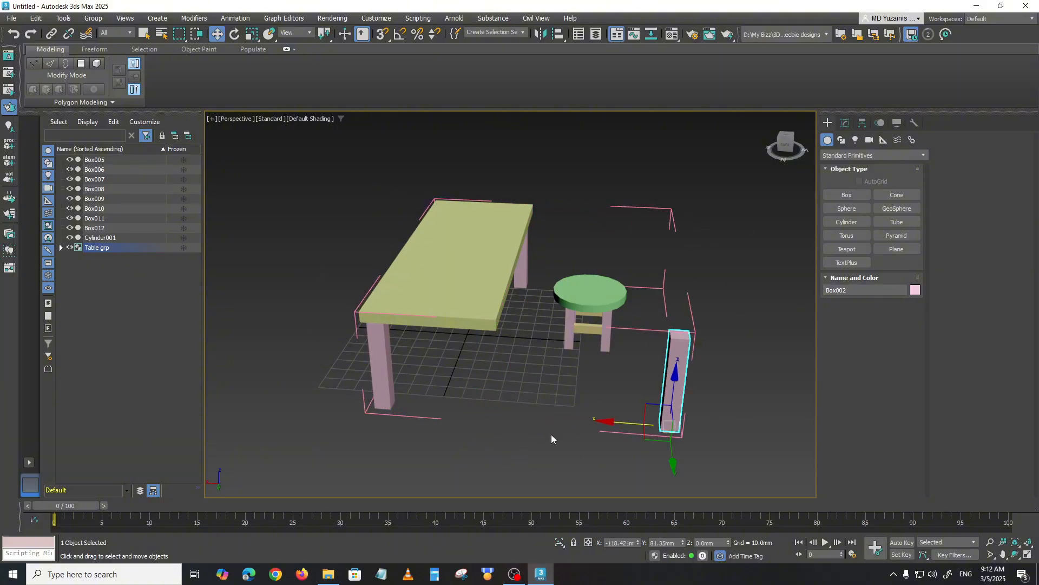
key(ctrl+z)
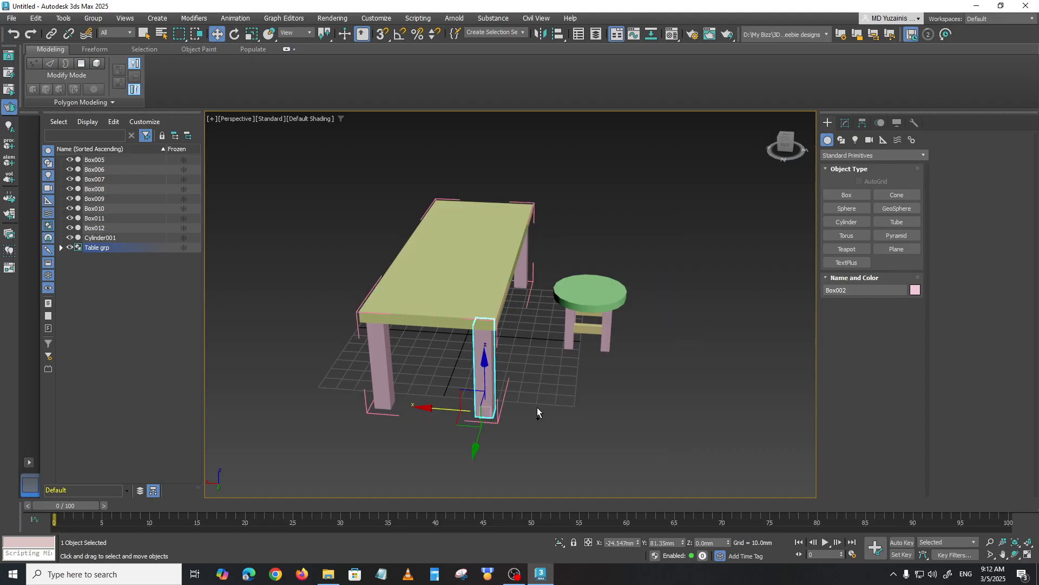
Close the table group with its leg back in place and deselect it
click(94, 19)
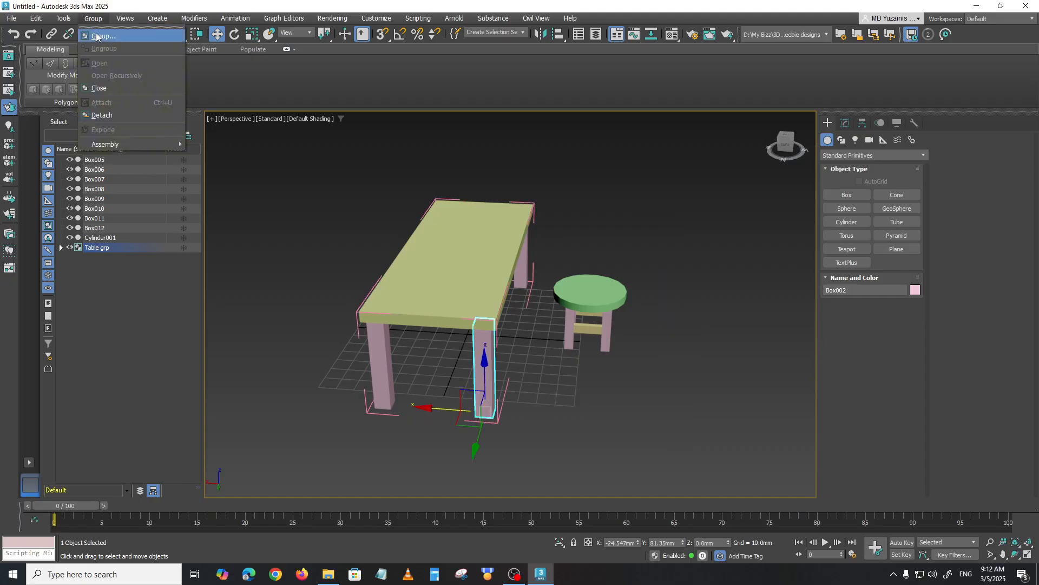
click(102, 87)
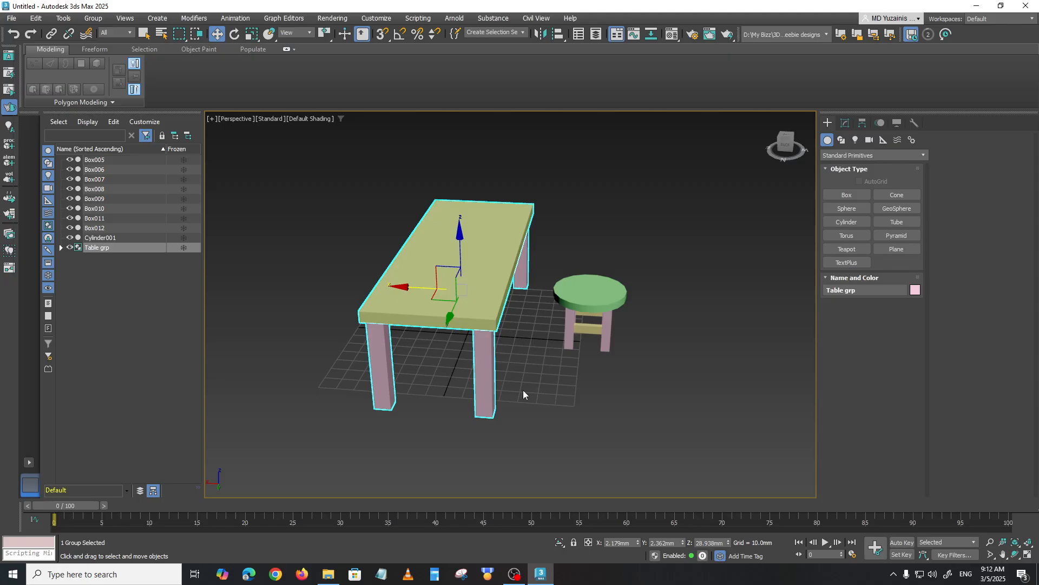
click(606, 405)
Group all the stool parts under the name Stool grp, collapse the group in the scene list, and deselect it
alt+middle_drag(606, 405, 564, 304)
drag(536, 258, 686, 395)
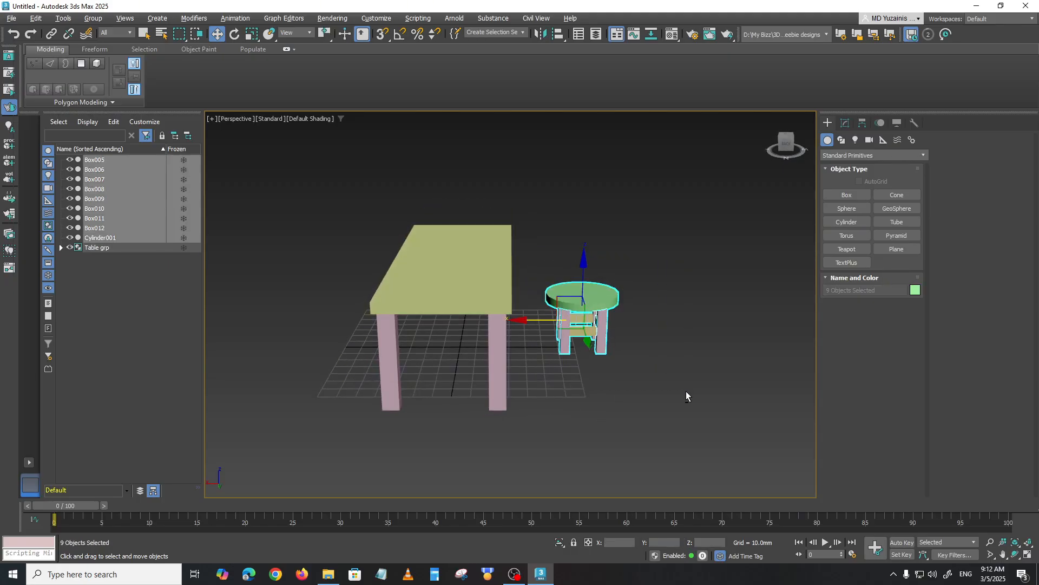
click(93, 18)
click(98, 35)
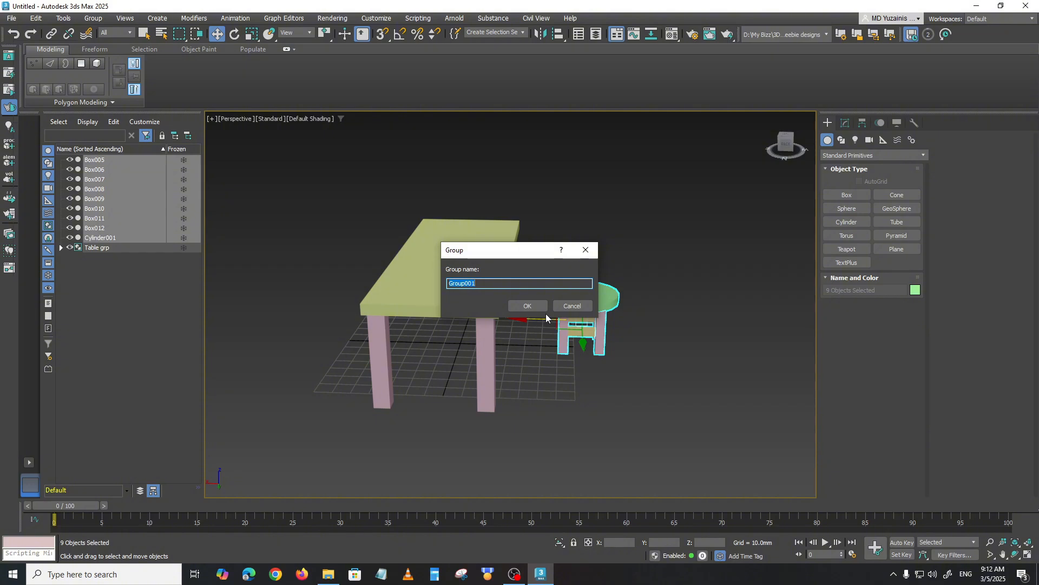
text(Stool grp)
click(529, 304)
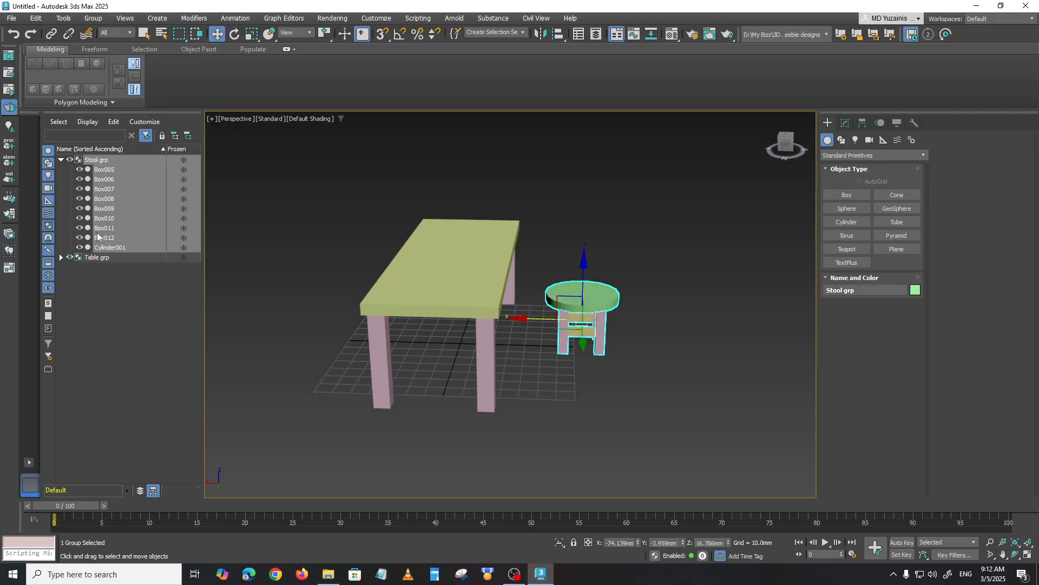
click(61, 159)
click(595, 387)
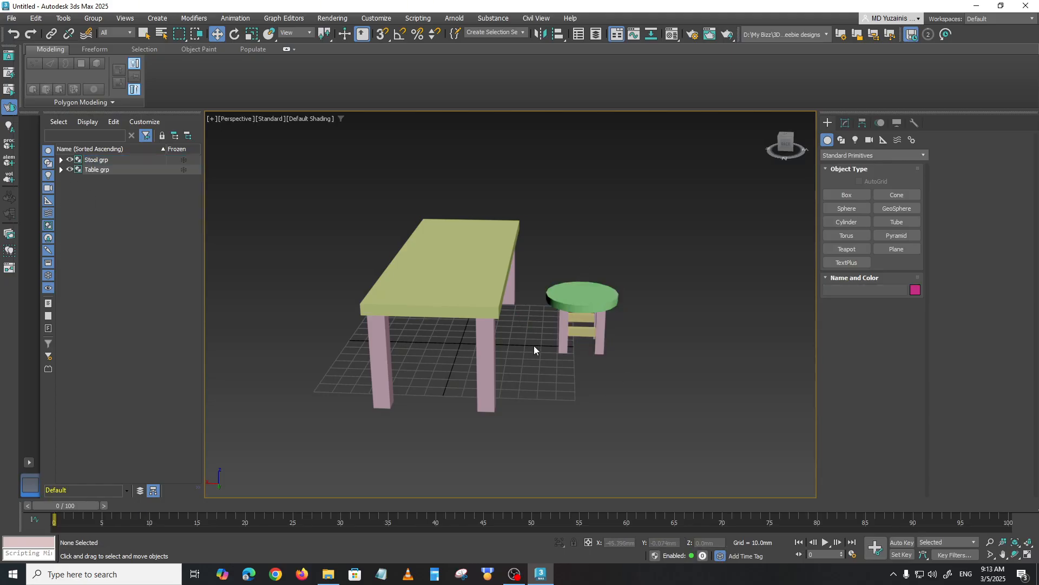
Toggle the table group's visibility, and examine the stool group by expanding it and selecting it with all its members in the scene list
click(70, 169)
click(69, 169)
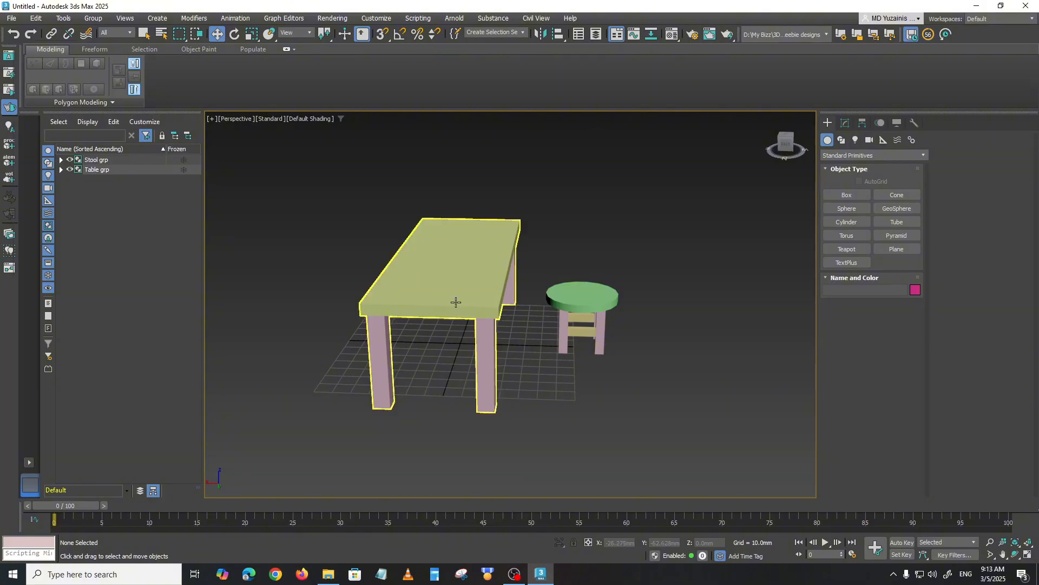
click(92, 161)
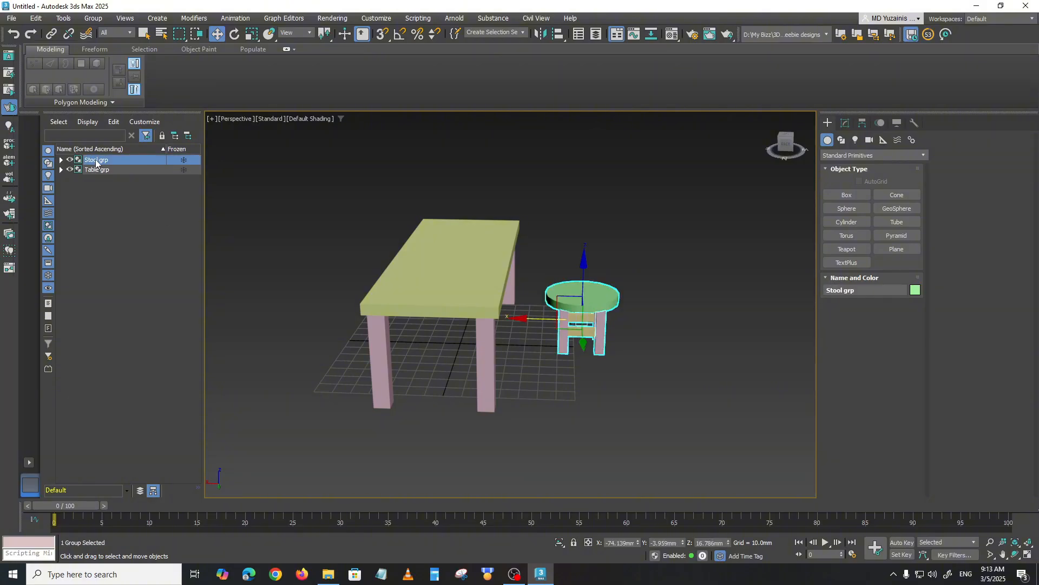
double_click(96, 161)
click(120, 268)
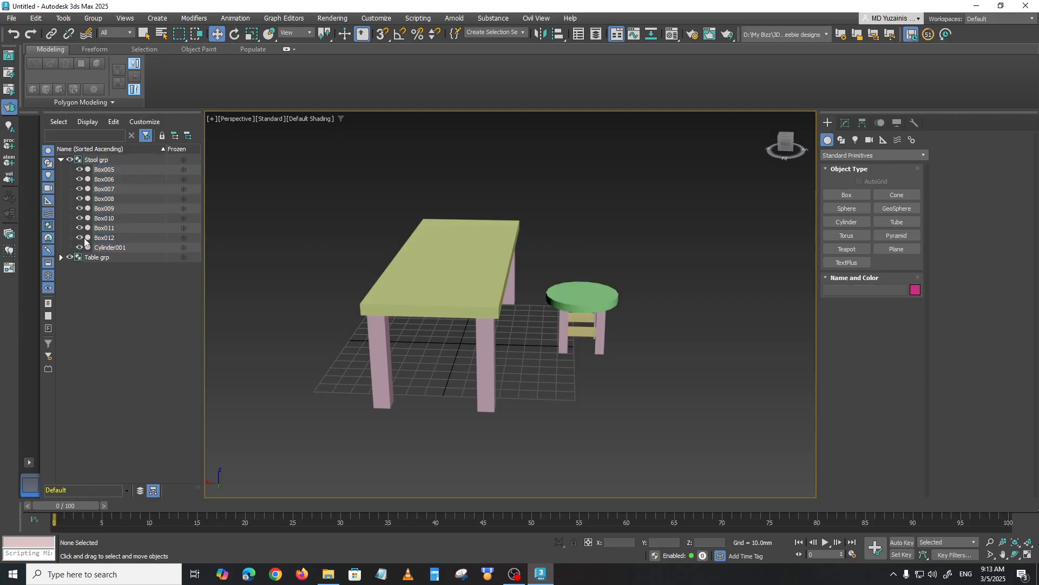
click(95, 161)
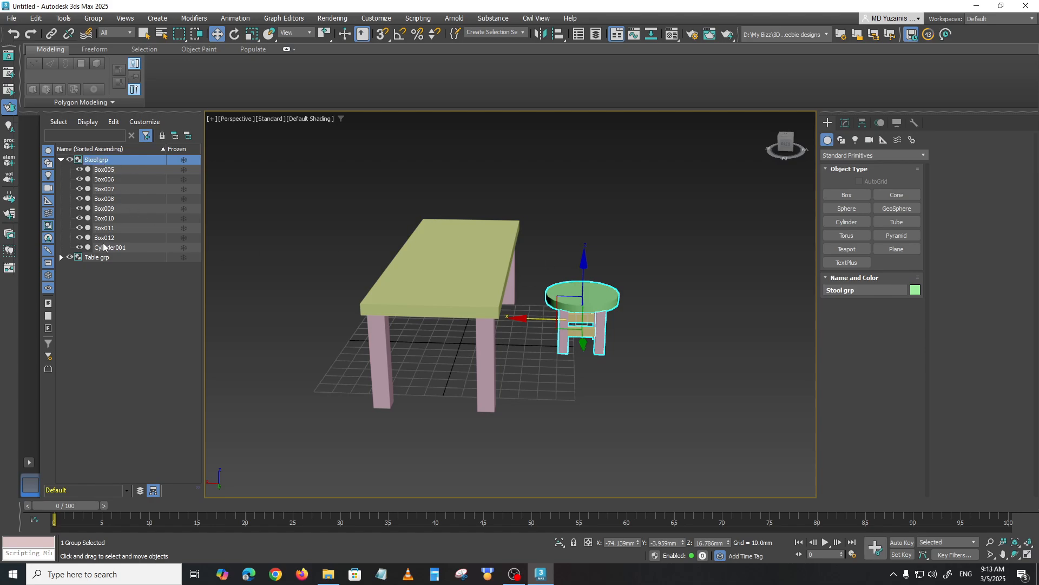
double_click(91, 161)
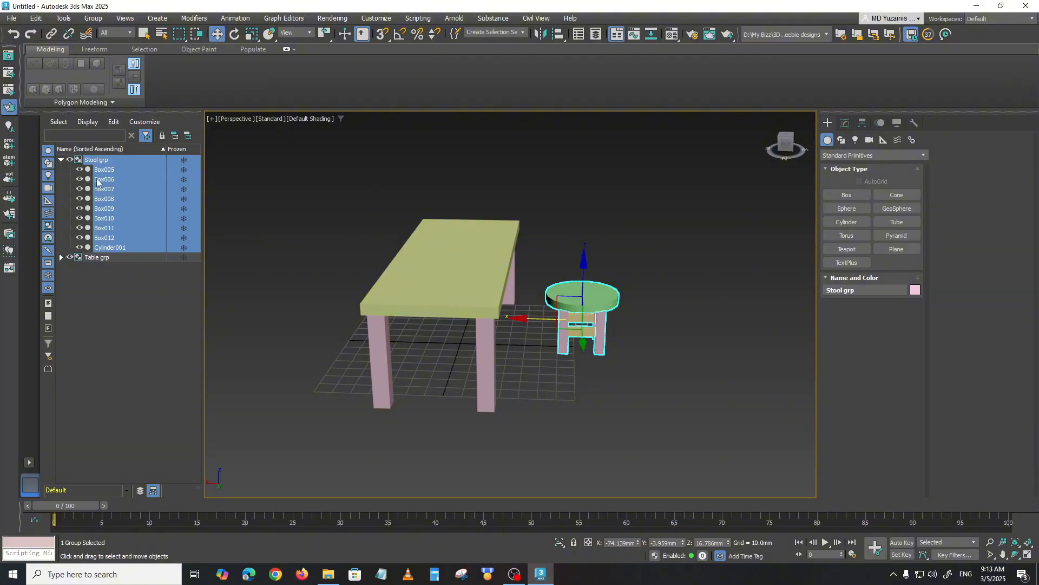
Hide and unhide the stool group, and select the table group with all its members expanded in the scene list
click(70, 159)
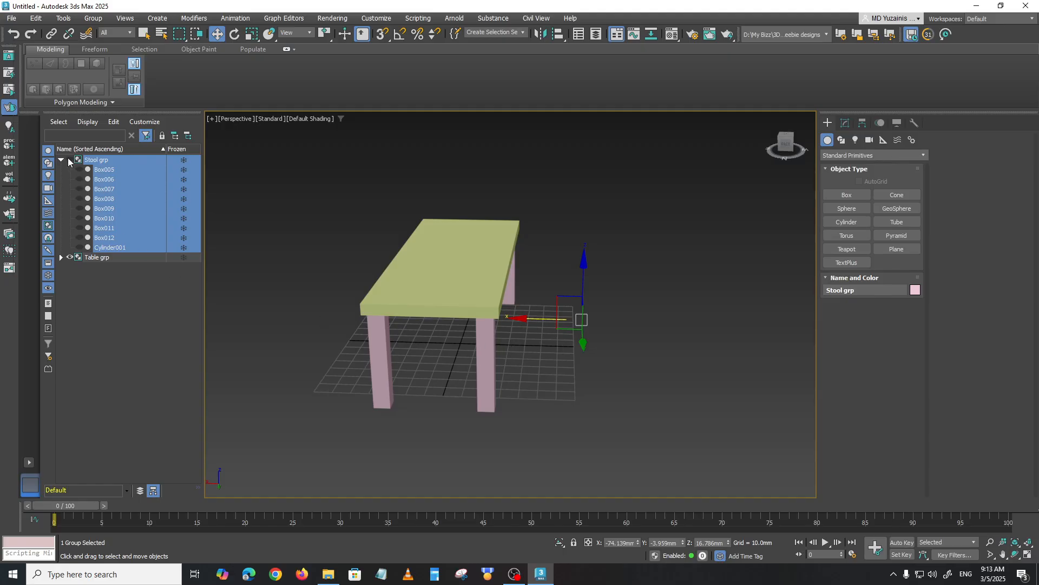
click(69, 159)
click(97, 257)
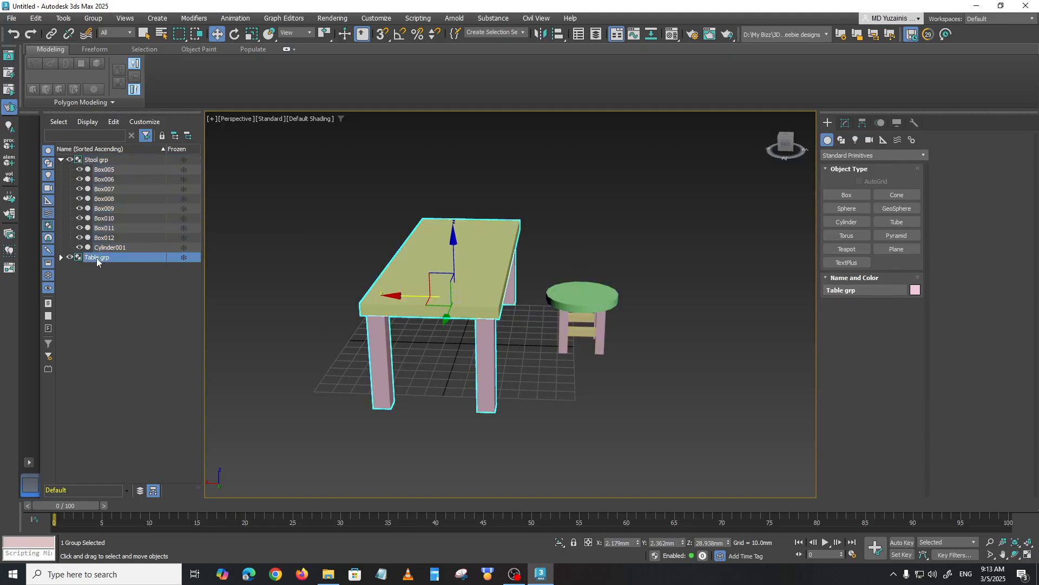
double_click(97, 258)
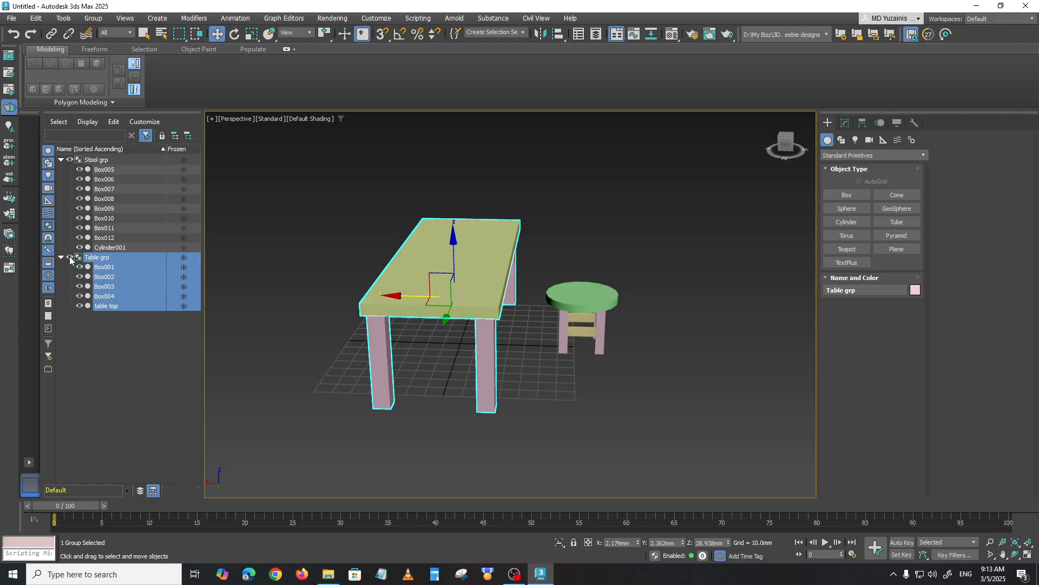
Toggle the table group's visibility off and on, and freeze and unfreeze the group
click(70, 258)
click(69, 258)
click(185, 257)
click(185, 258)
Select the stool group in the viewport, clear the selection, and examine the table and stool from several angles
click(587, 319)
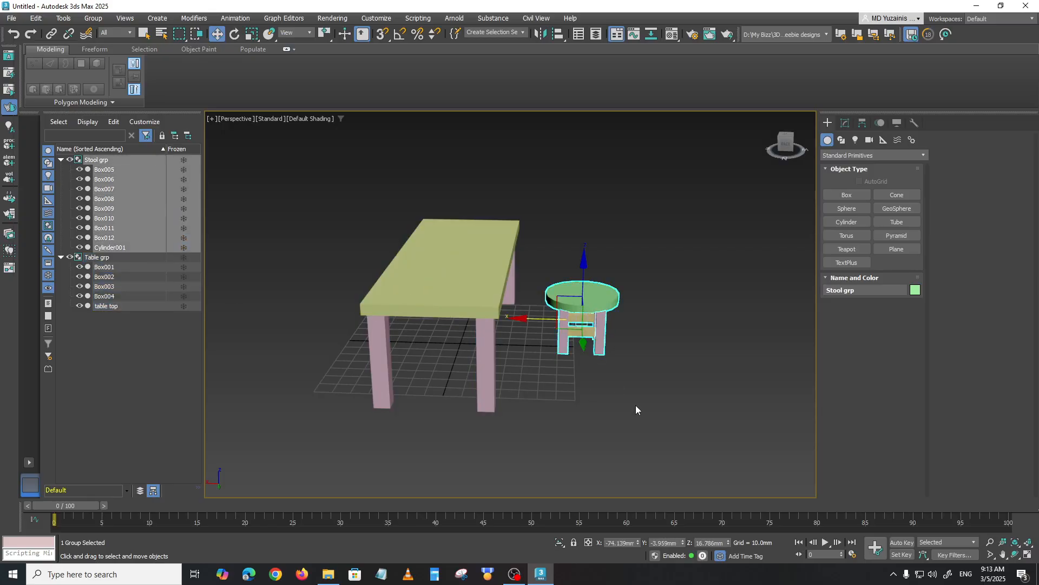
click(621, 411)
alt+middle_drag(620, 411, 606, 374)
scroll(582, 413, down, 3)
scroll(605, 373, up, 3)
alt+middle_drag(557, 418, 574, 375)
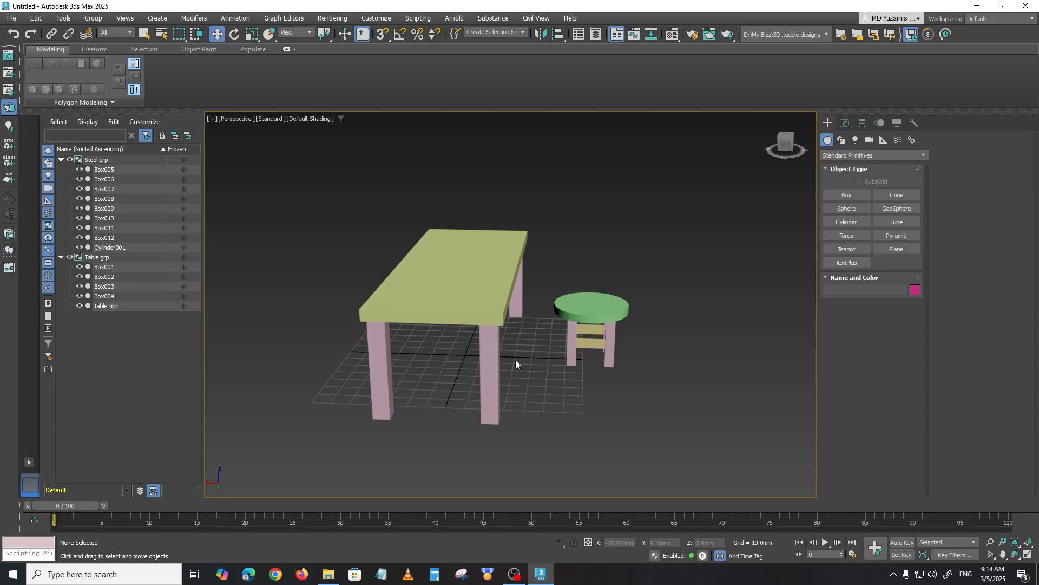
alt+middle_drag(557, 370, 567, 372)
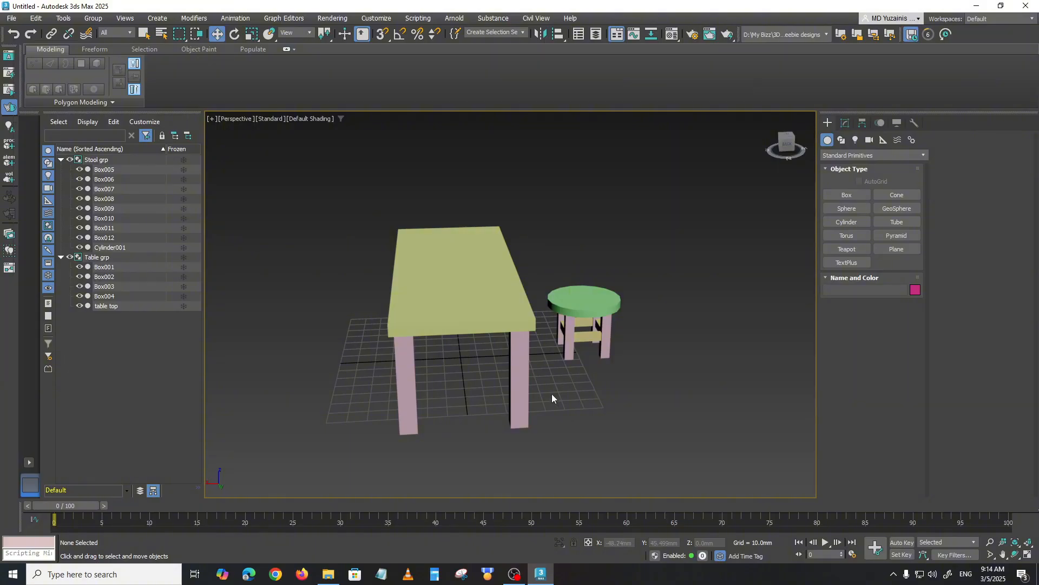